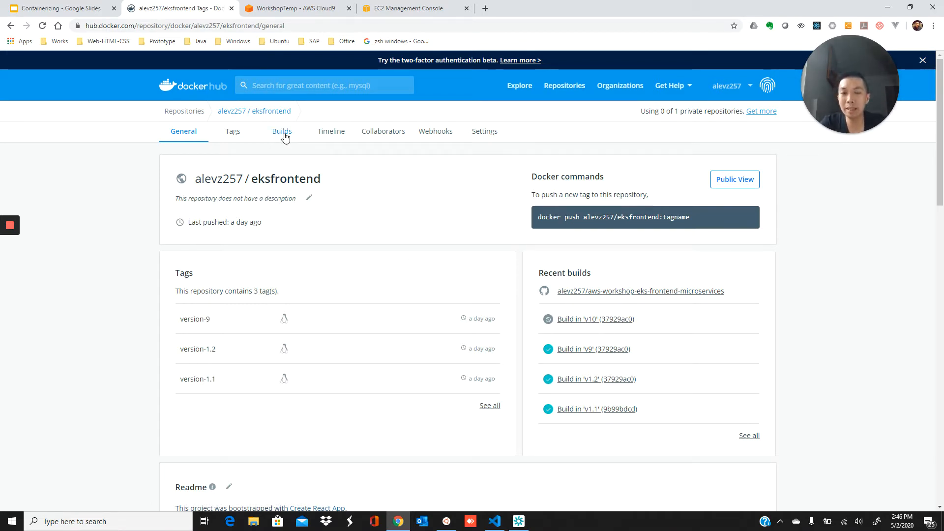
Show the eksfrontend Builds tab, with the activity chart for the last 4 builds
click(285, 135)
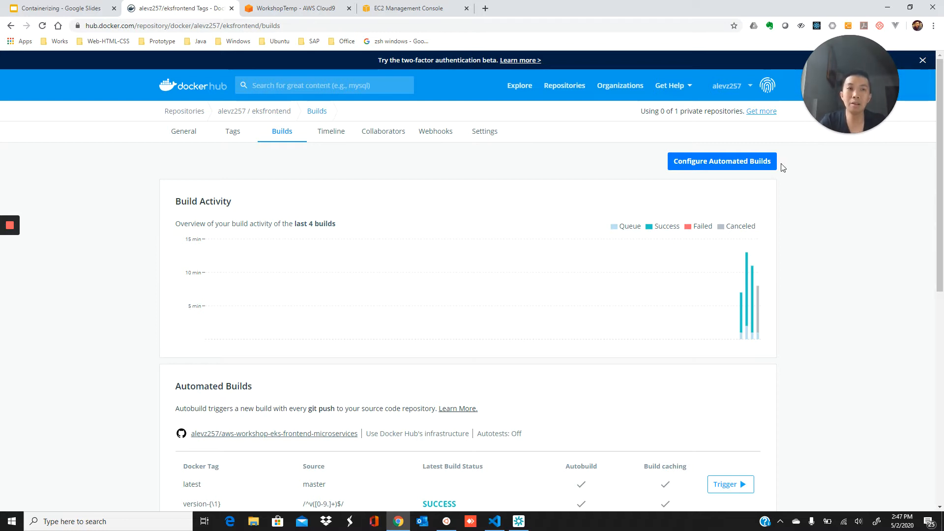
Open the eksfrontend build configuration editor and scroll down to its master and version-tag rules
click(752, 167)
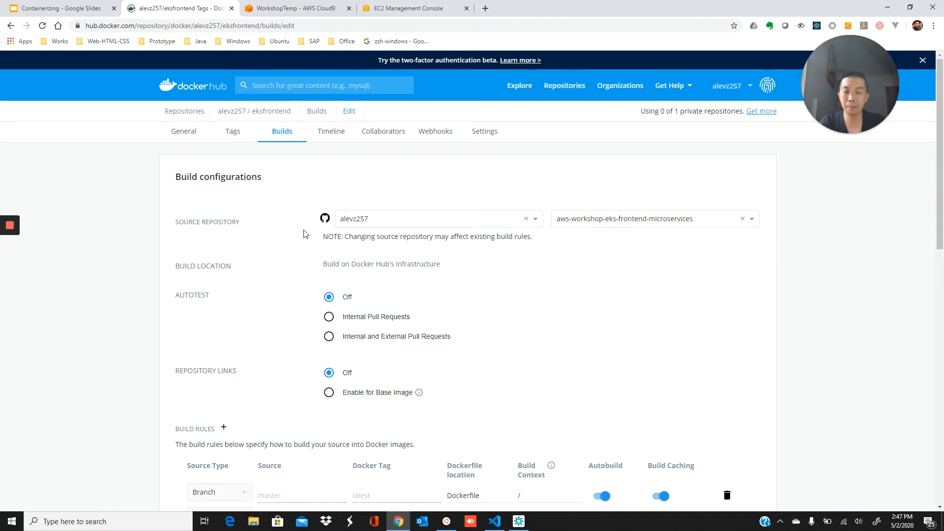
scroll(607, 244, down, 3)
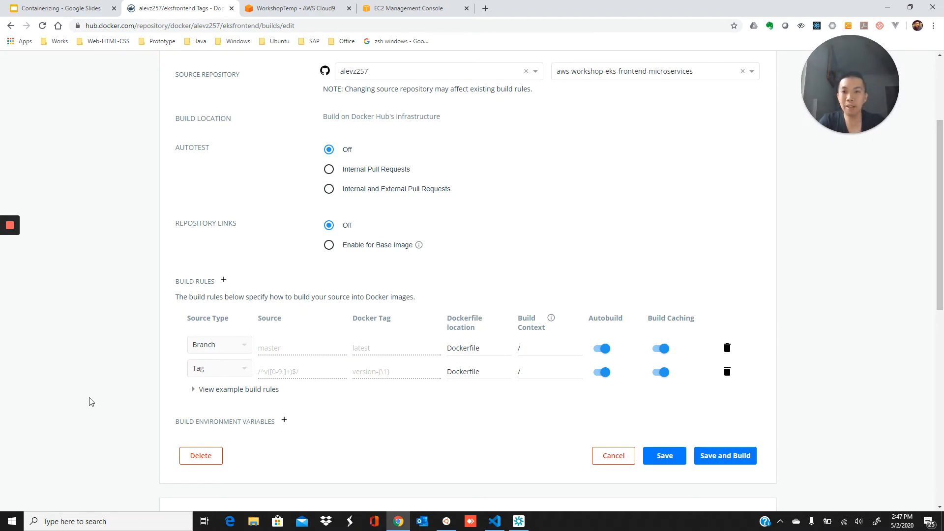
Expand and scroll through the example build rules table, then switch to VS Code's my-app project
click(218, 391)
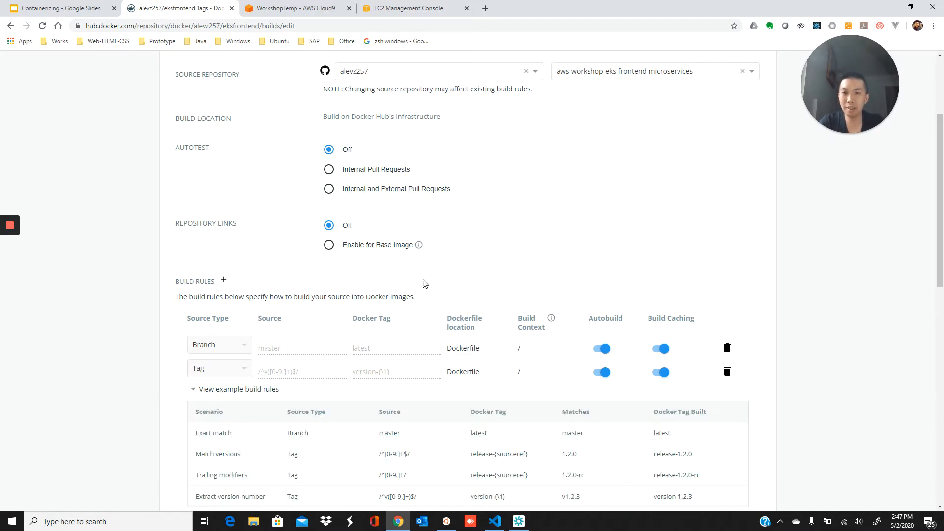
scroll(447, 280, down, 1)
scroll(448, 280, down, 1)
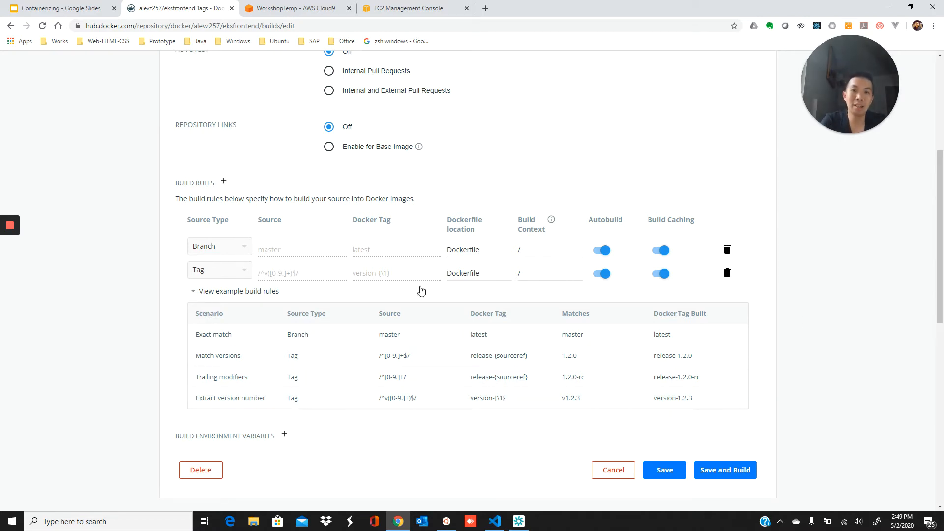
scroll(421, 291, up, 5)
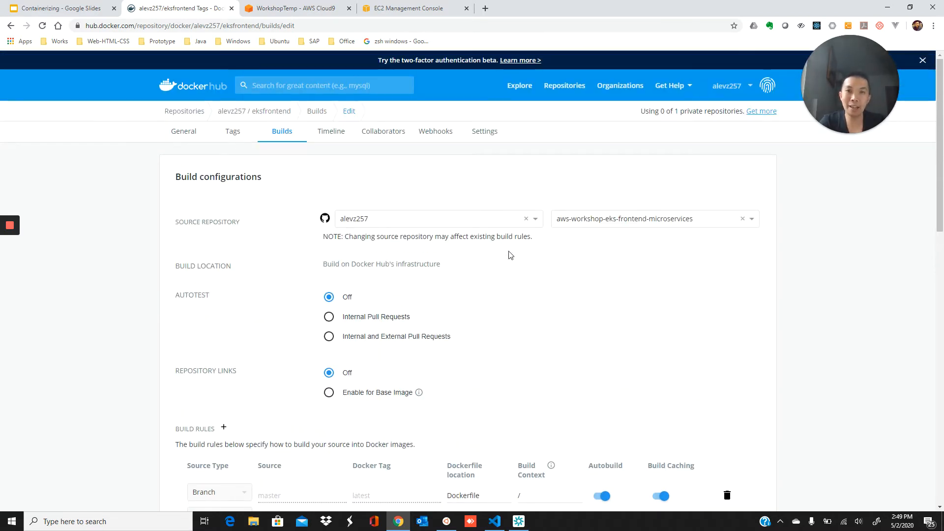
click(494, 522)
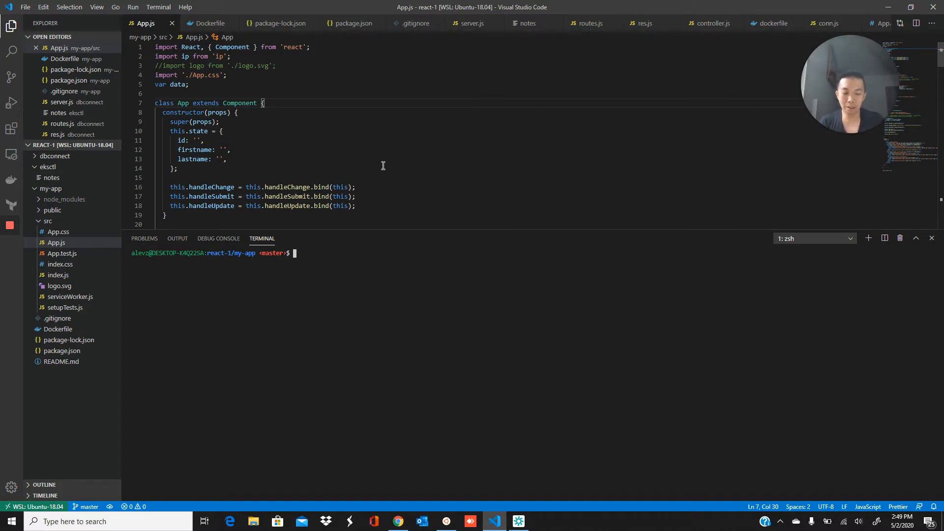
Stage all project changes and commit them with the message 'add new tags'
text(git add .)
key(Return)
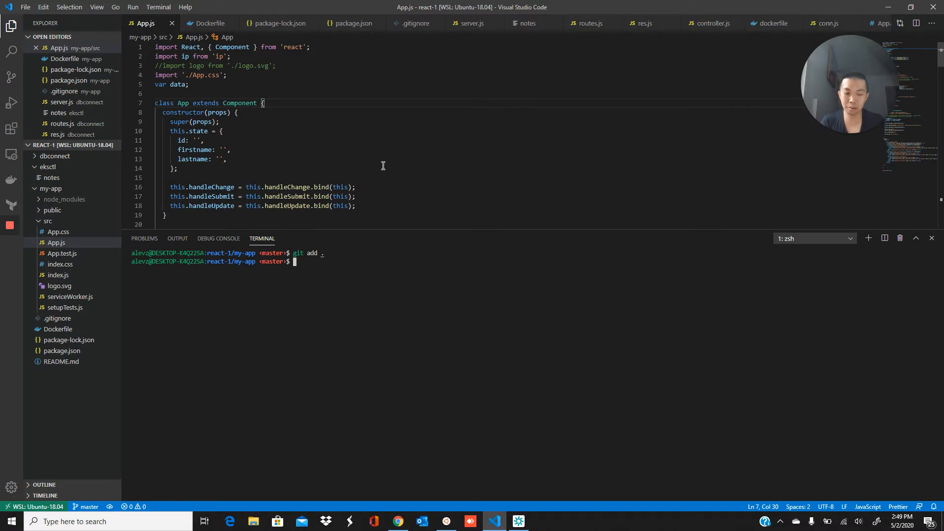
text(git c)
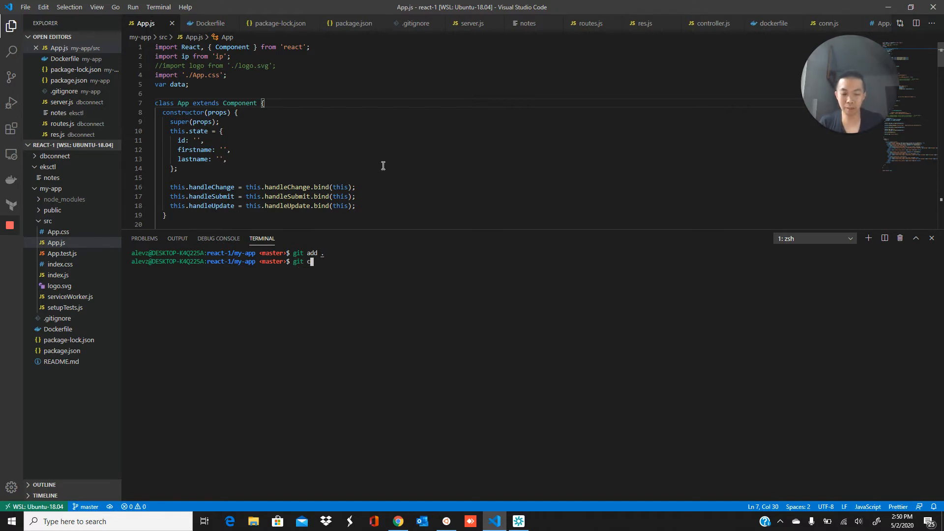
text(ommit -m "add new )
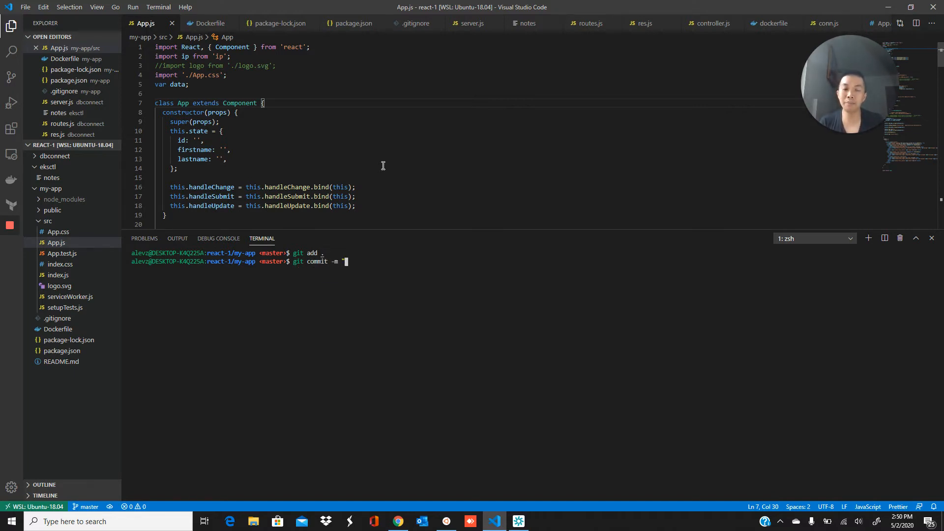
text(tags")
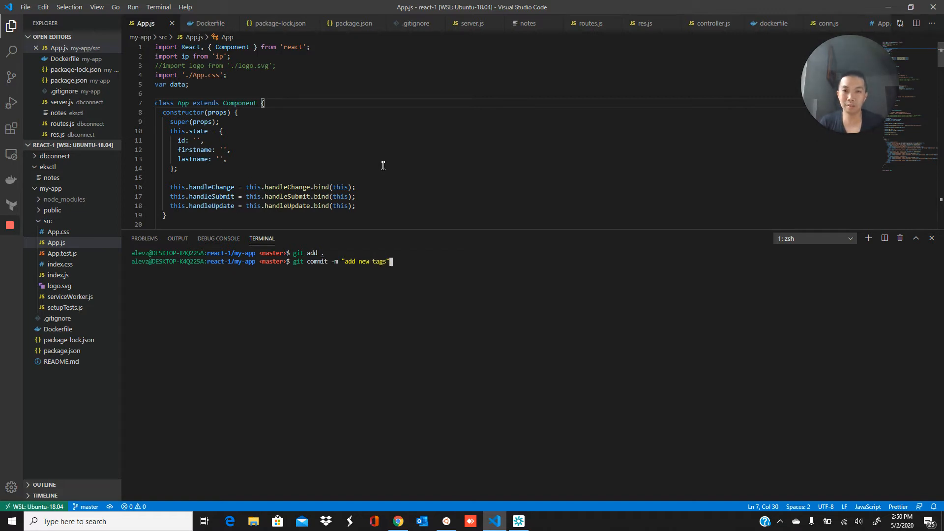
key(Return)
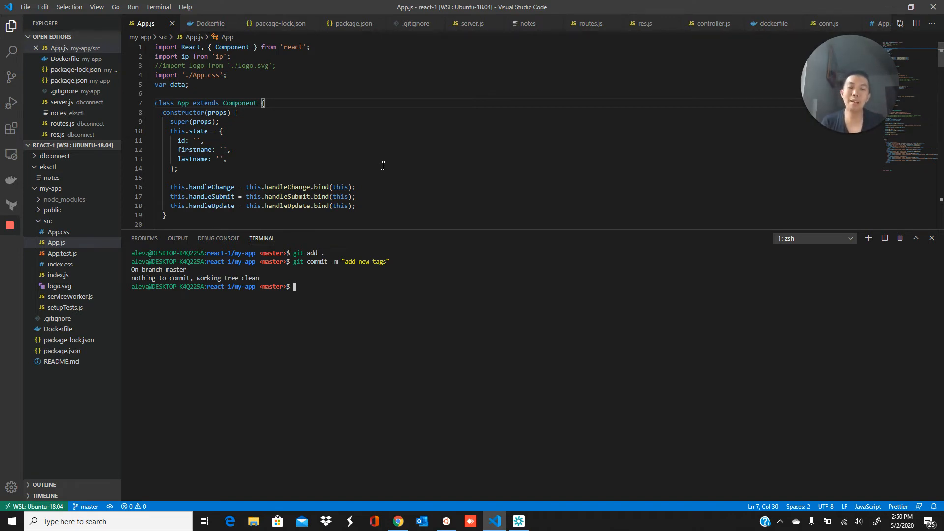
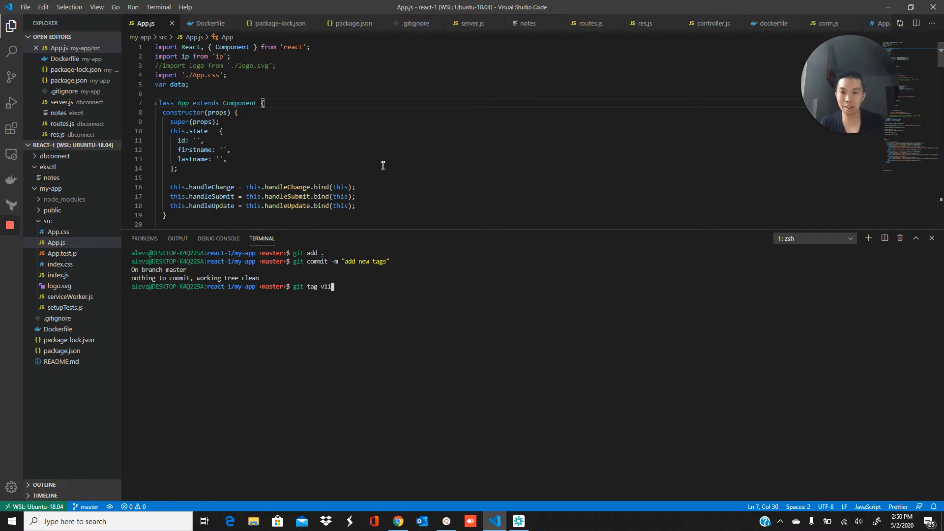
Create tag v11, push it to origin with GitHub credentials, and return to Docker Hub
key(Return)
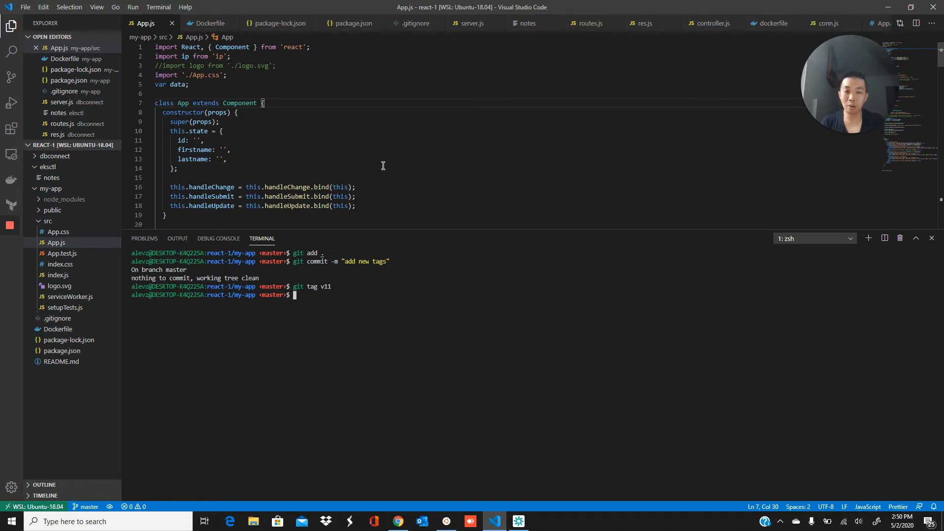
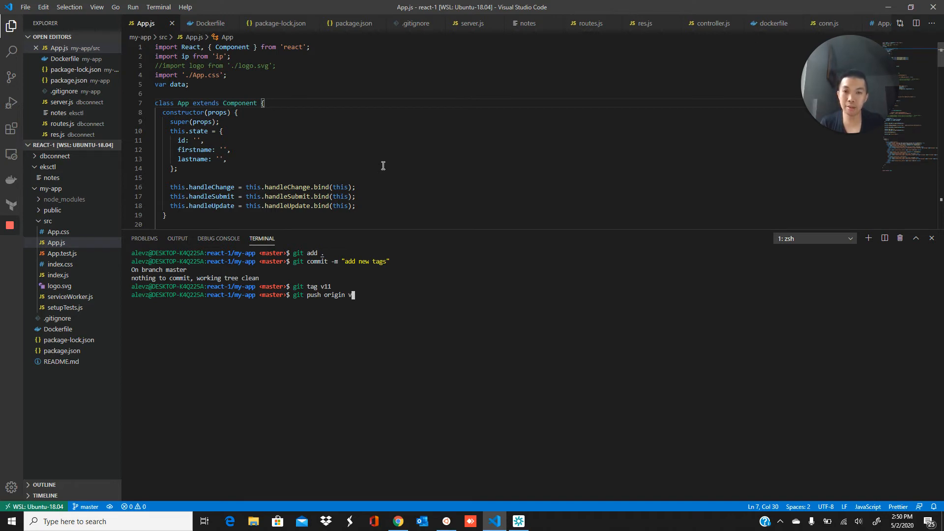
key(Return)
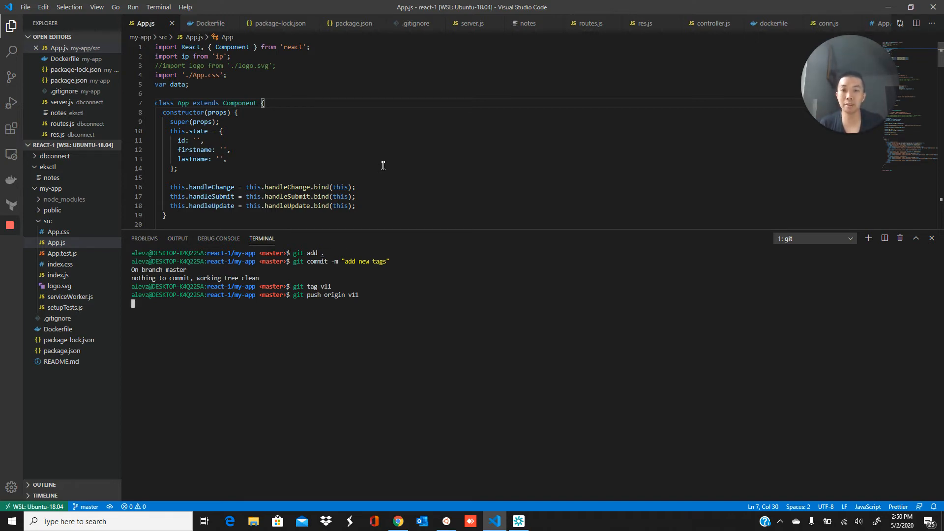
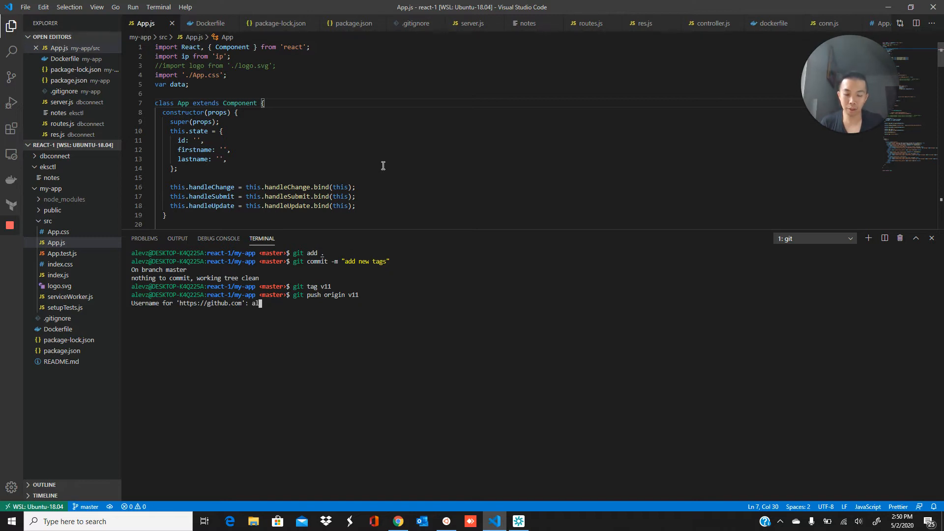
key(Return)
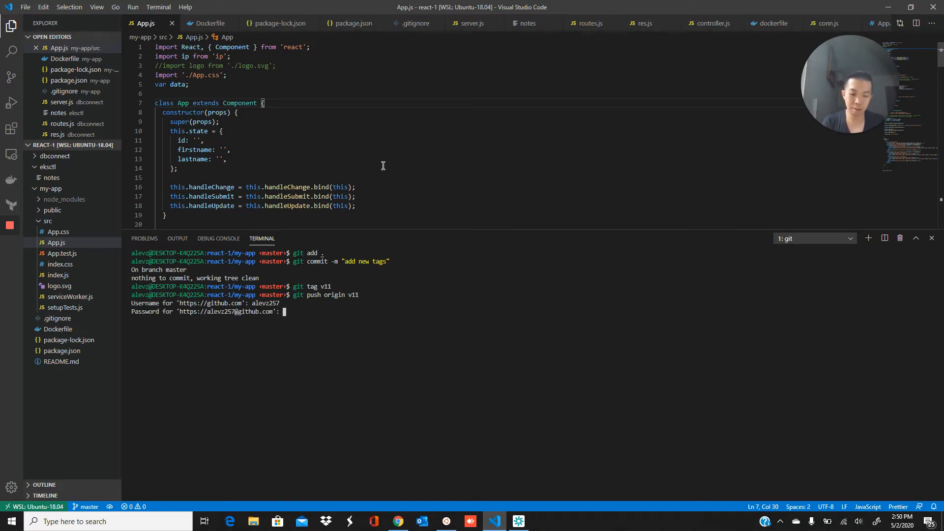
key(Return)
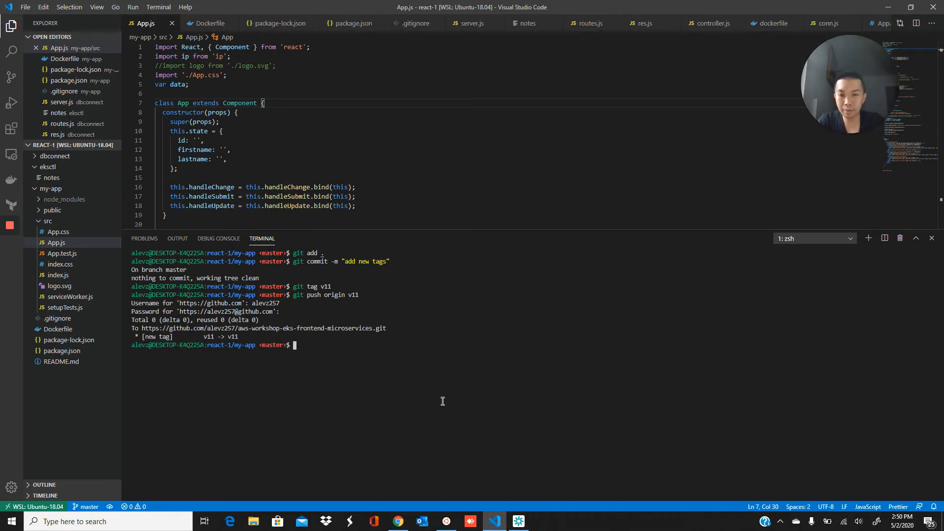
click(396, 524)
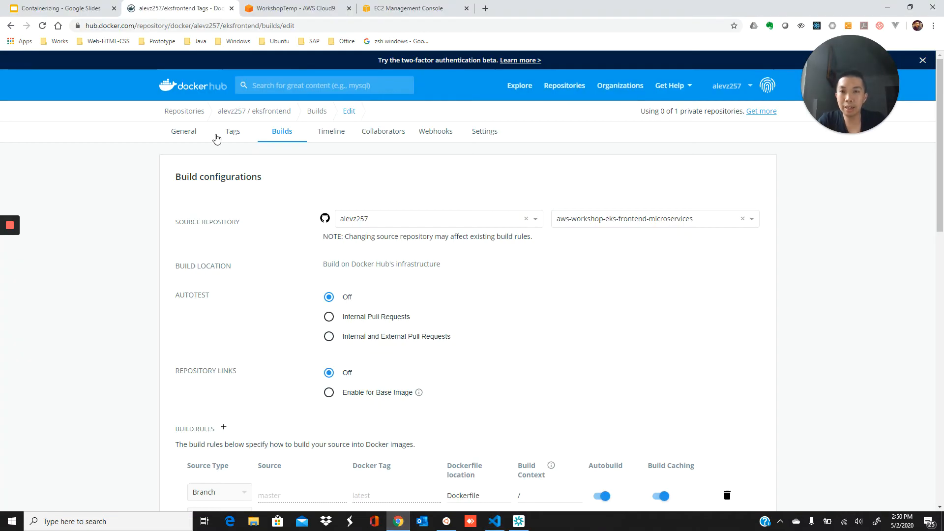
Confirm the new v11 build under Recent builds, then open the v9 build's details and logs
click(187, 133)
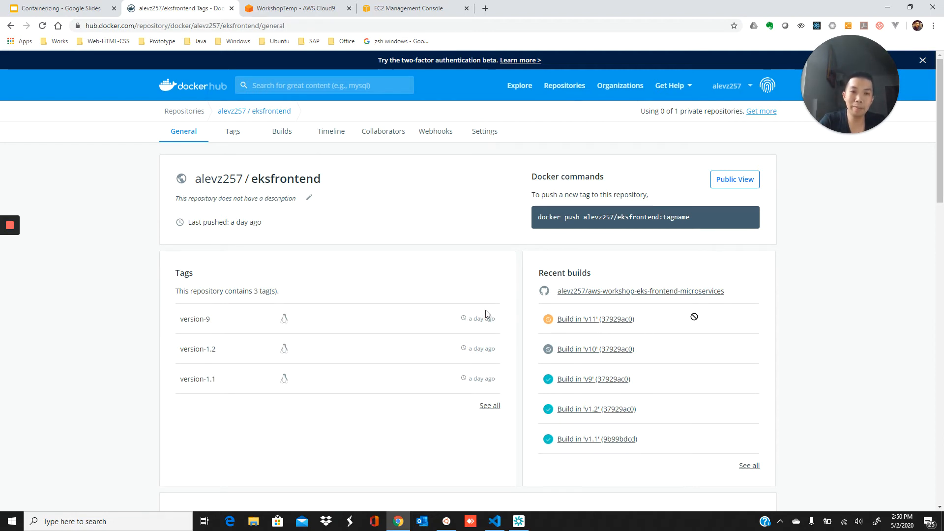
click(279, 134)
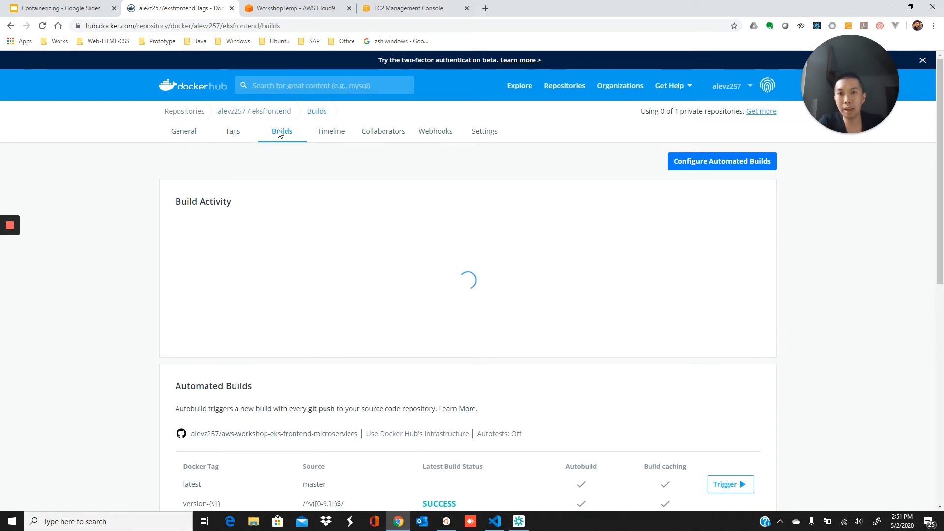
mouse_move(761, 339)
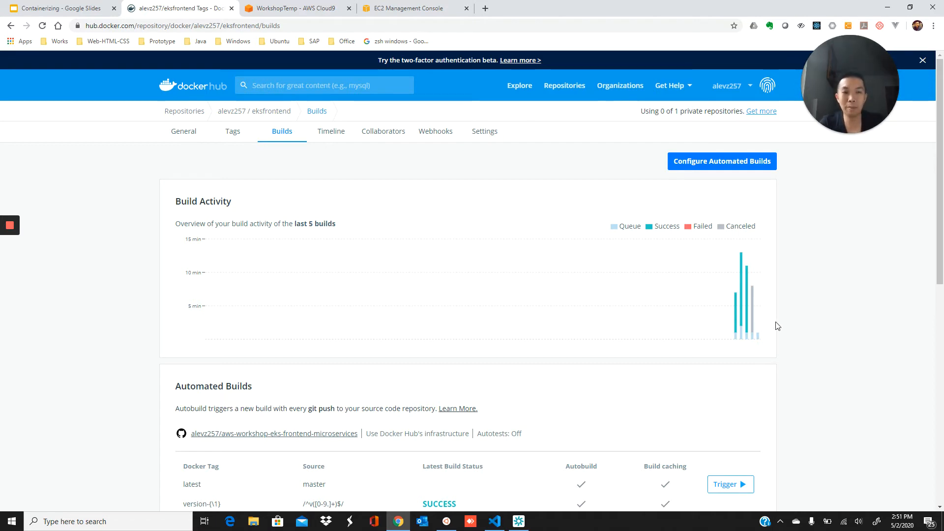
click(747, 325)
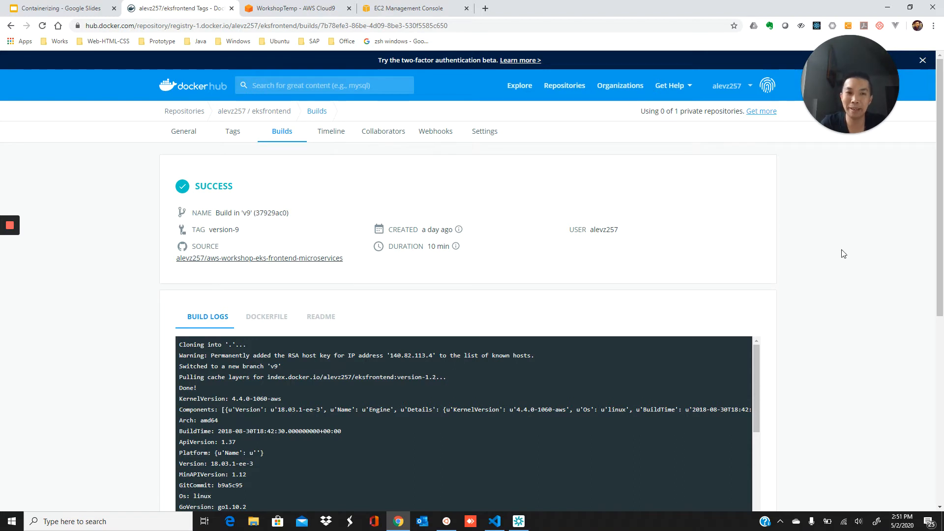
scroll(843, 254, down, 2)
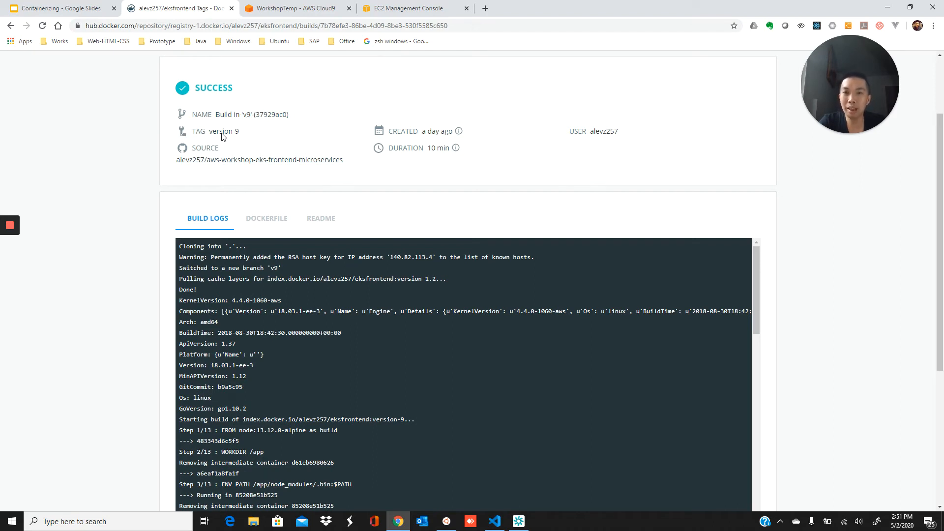
click(261, 225)
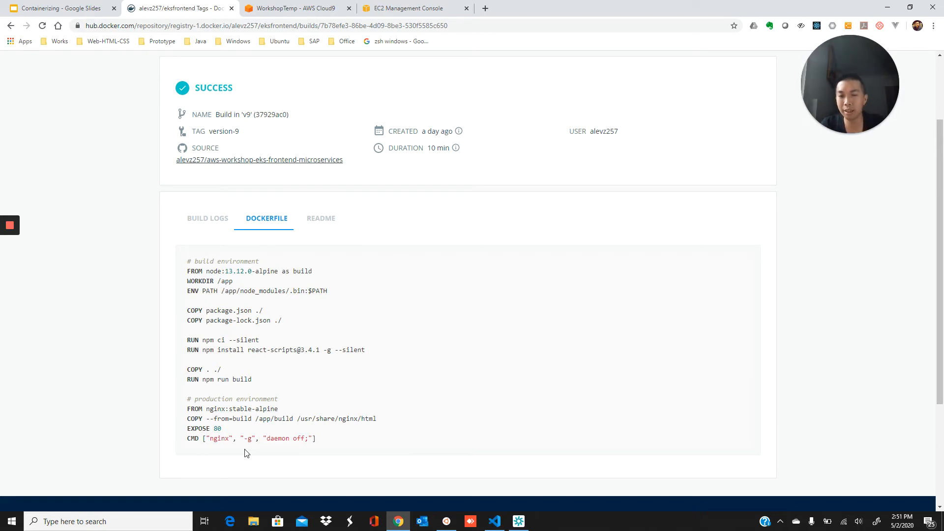
click(219, 222)
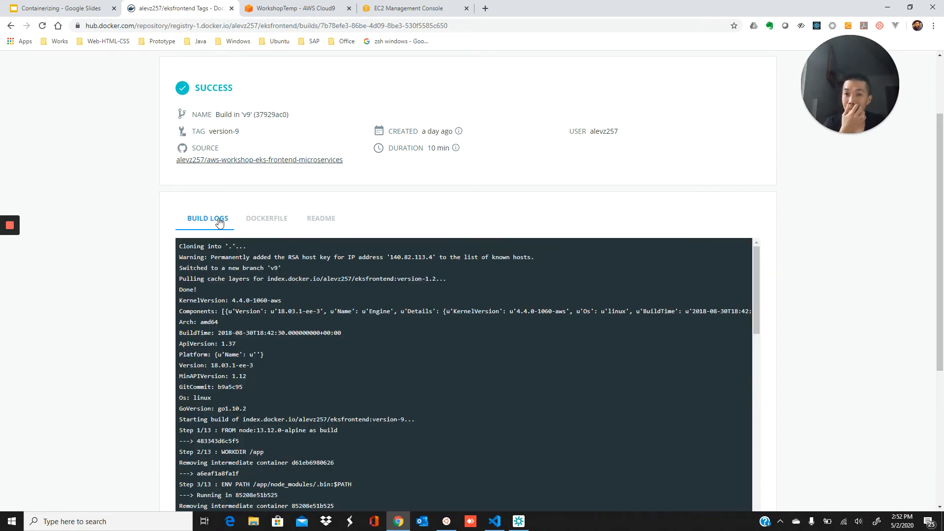
scroll(662, 351, down, 10)
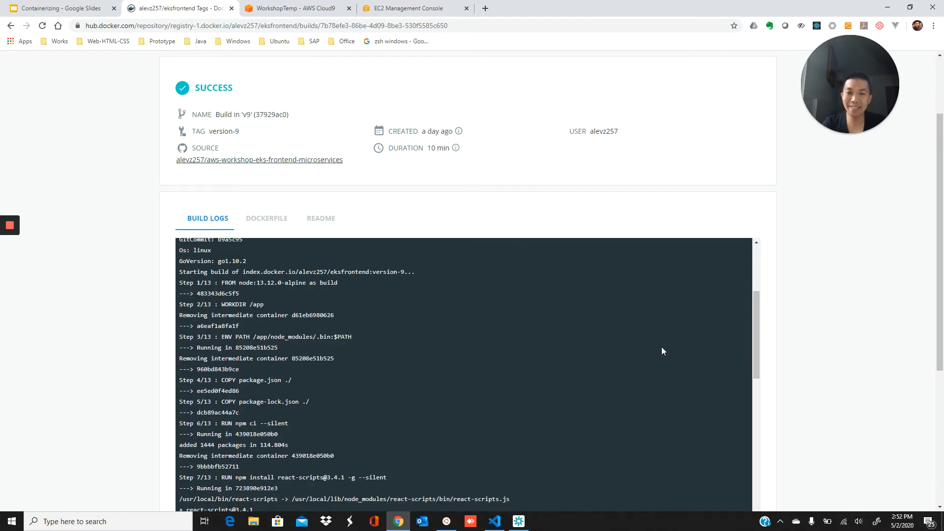
scroll(662, 351, down, 4)
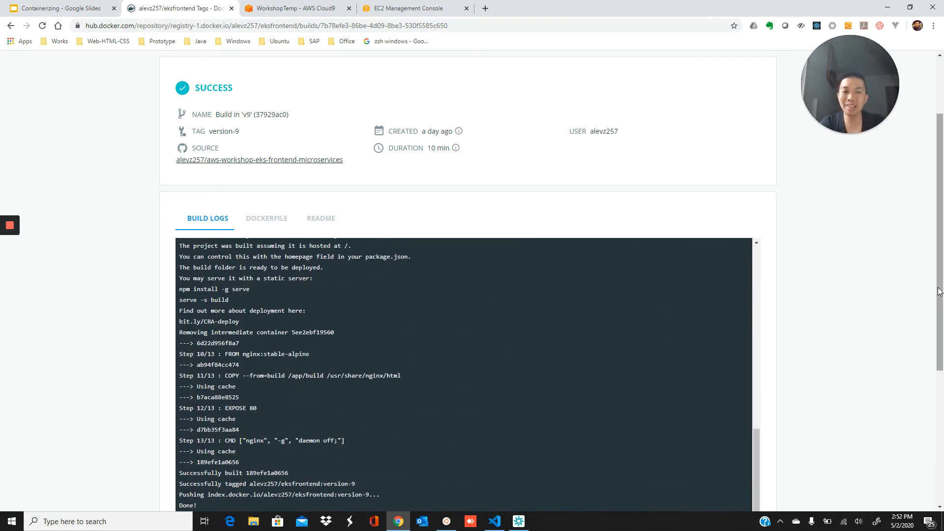
scroll(284, 150, up, 2)
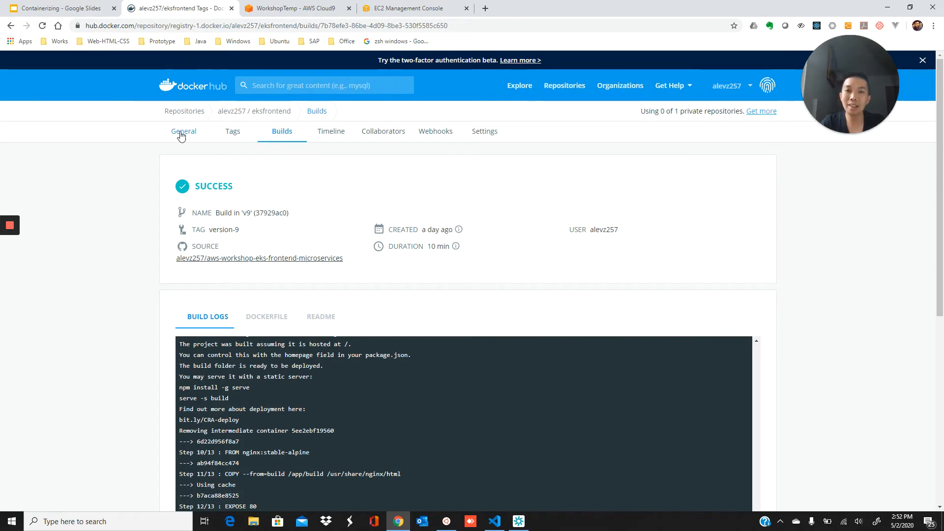
Check the eksfrontend General overview and its three image tags, then switch back to Cloud9
click(181, 131)
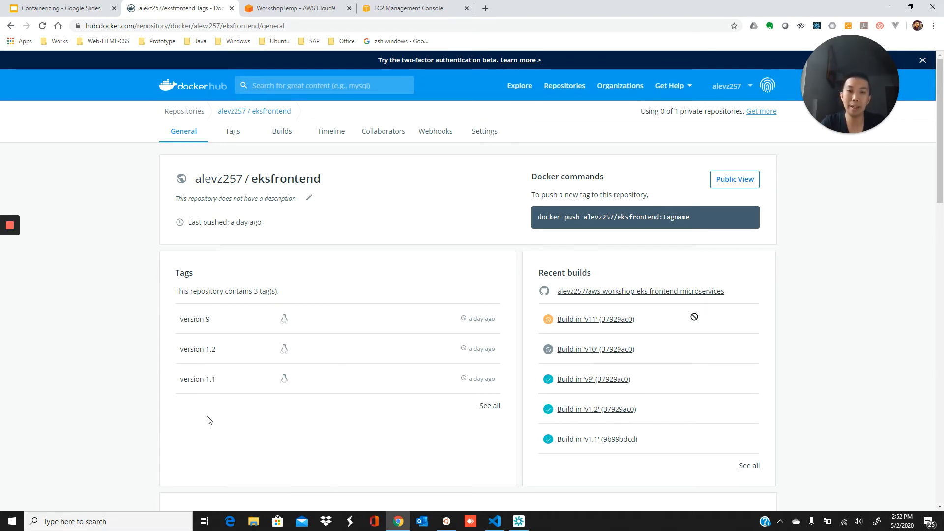
click(235, 130)
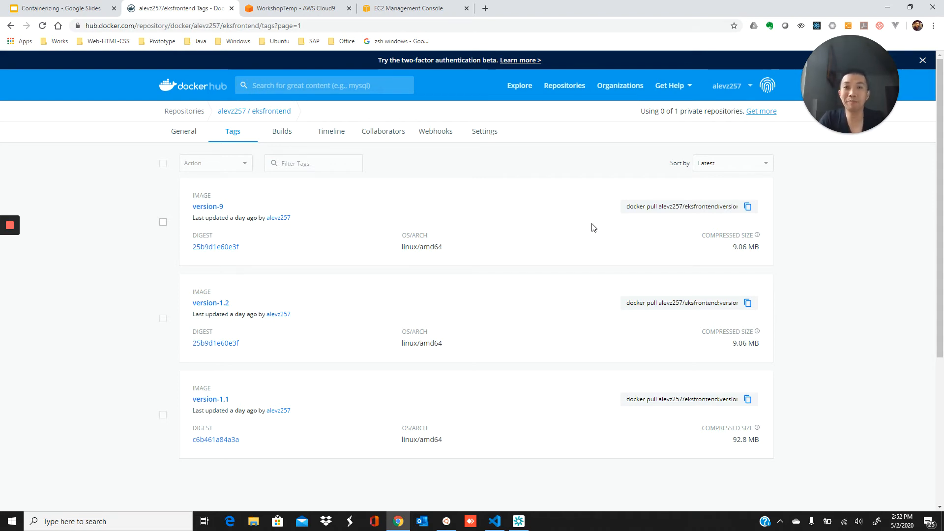
click(266, 10)
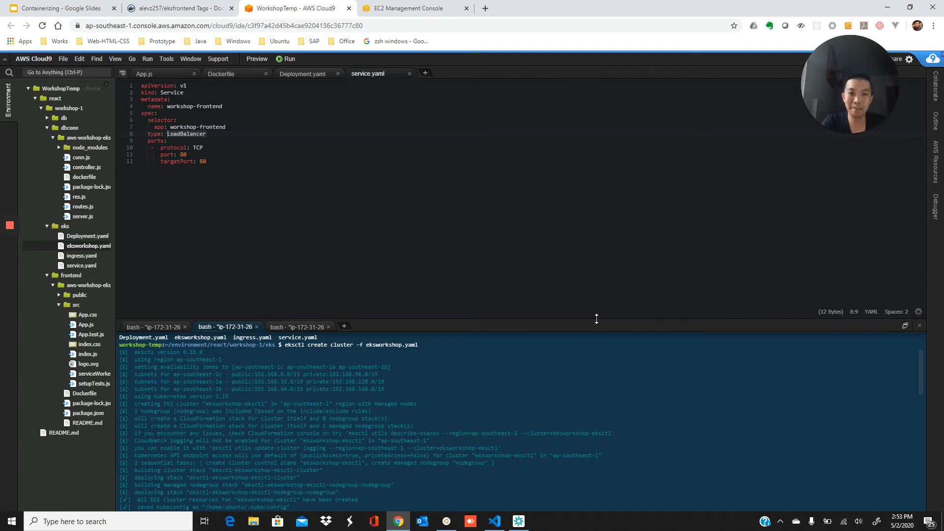
Enlarge the Cloud9 terminal and scroll back through the eksctl create cluster and kubectl apply output
drag(597, 319, 607, 186)
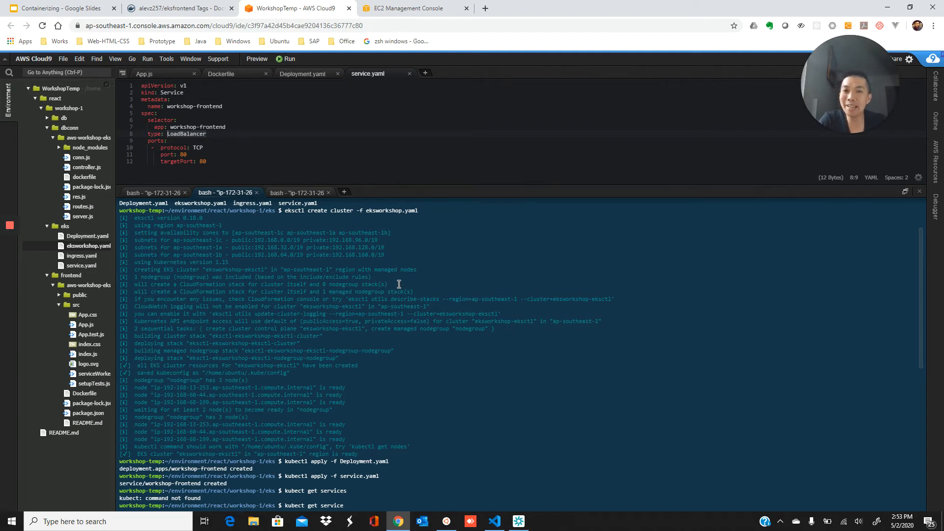
scroll(399, 285, up, 3)
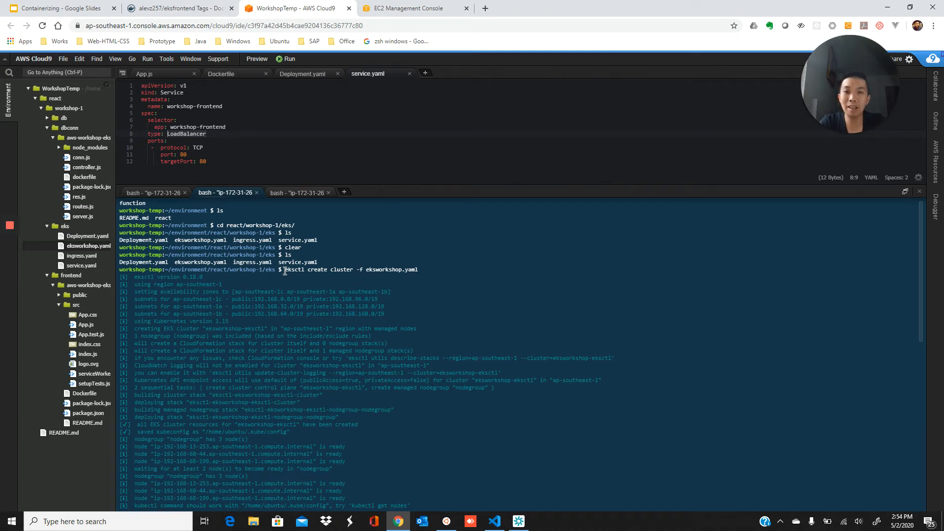
mouse_move(284, 271)
mouse_down()
mouse_move(310, 271)
mouse_move(301, 271)
mouse_up()
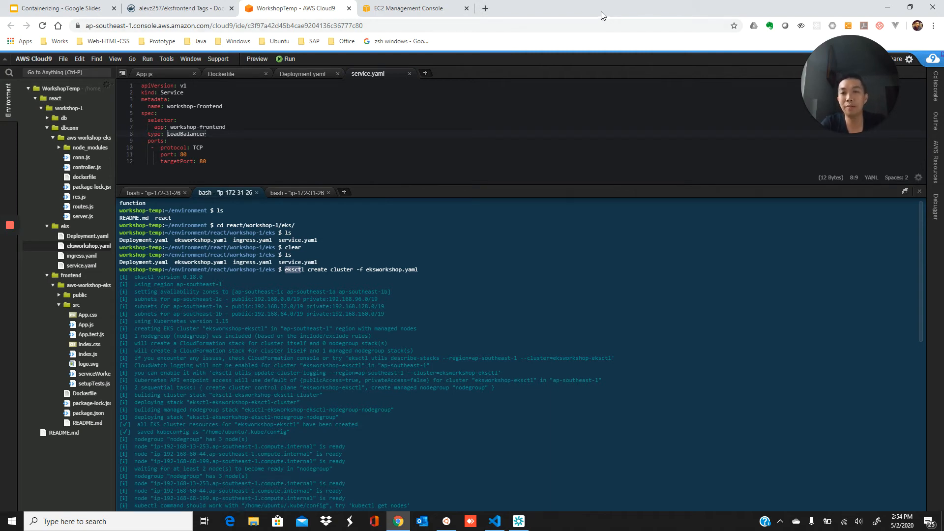
click(492, 334)
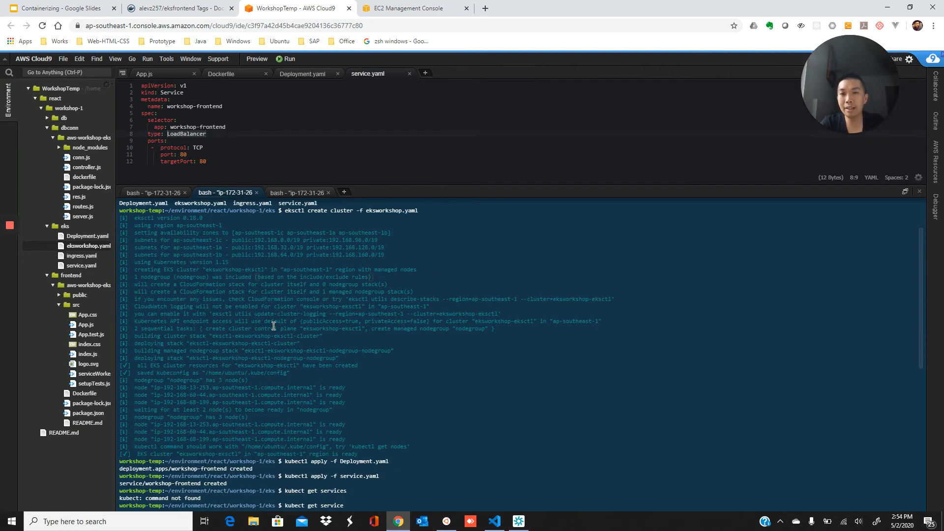
scroll(274, 325, up, 1)
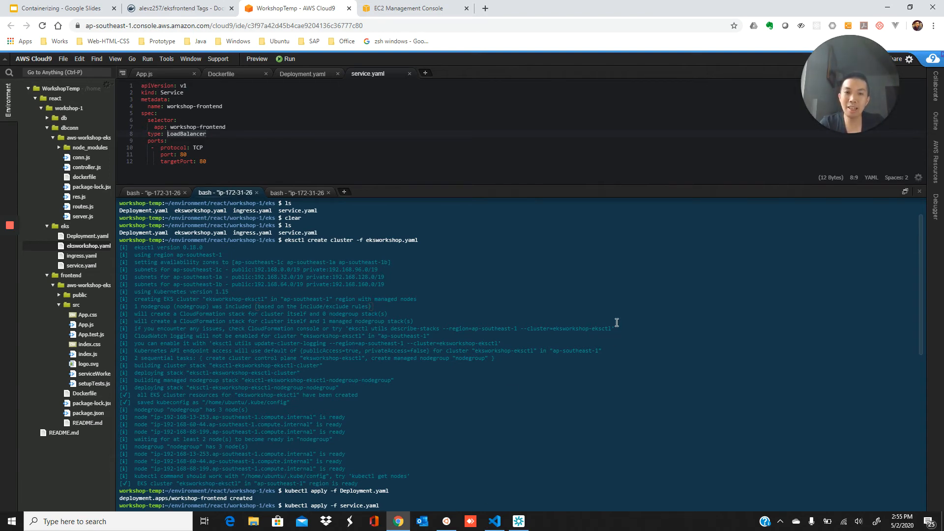
Clear the terminal and run kubectl get nodes, showing three Ready nodes on v1.15.10
scroll(615, 322, down, 15)
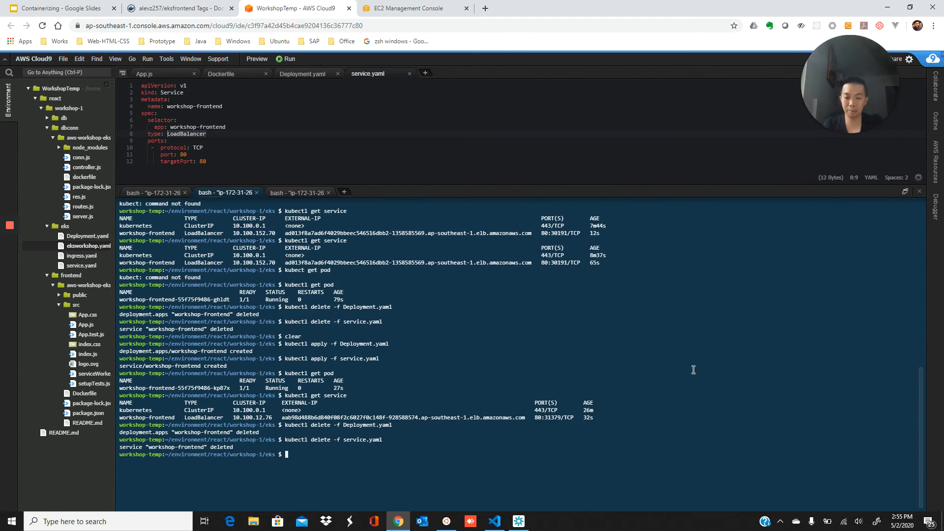
text(clear)
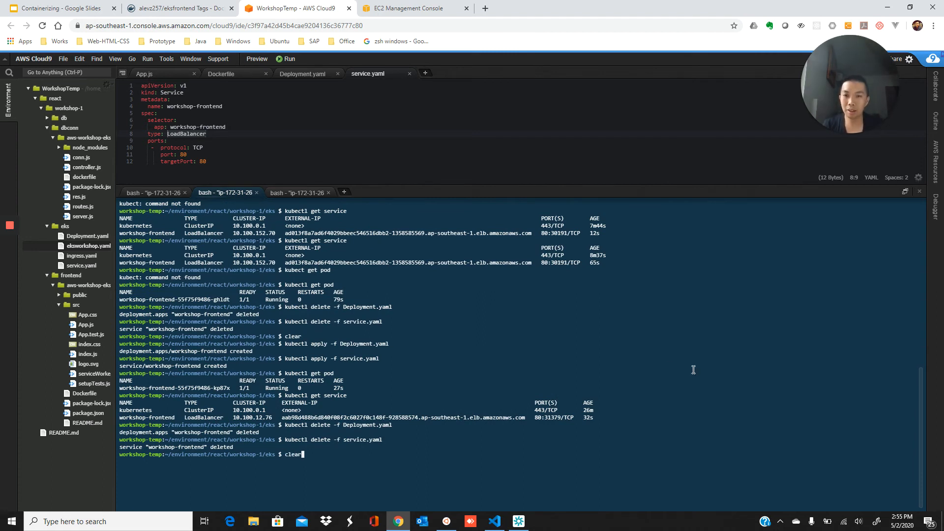
key(Return)
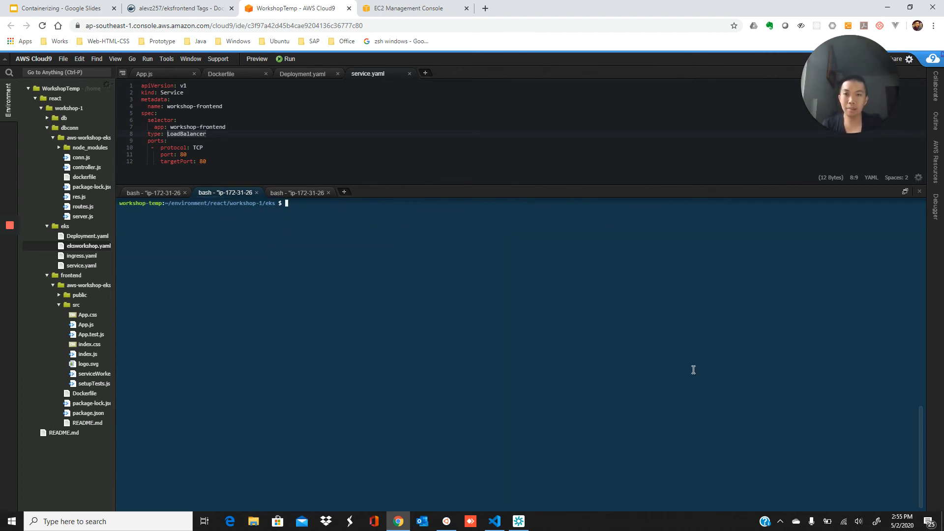
text(kubectl get pod)
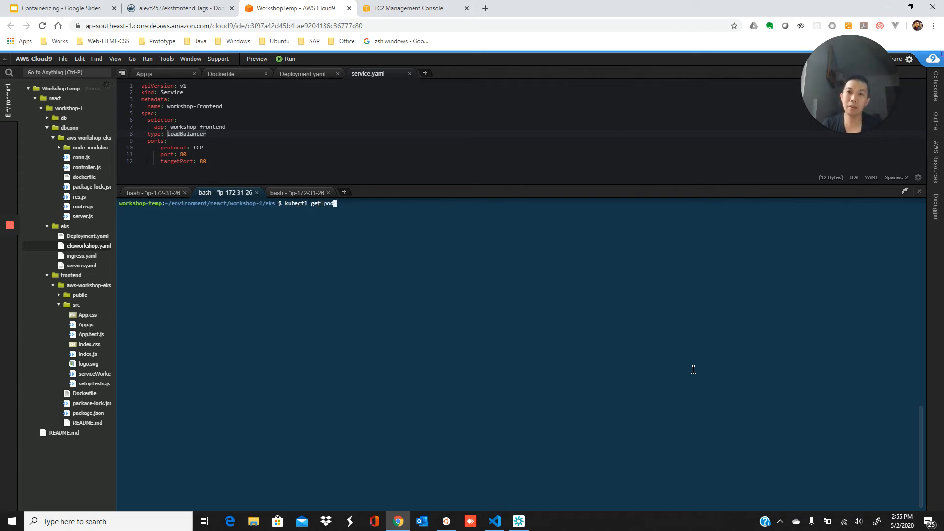
key(BackSpace)
key(BackSpace)
key(BackSpace)
text(nod)
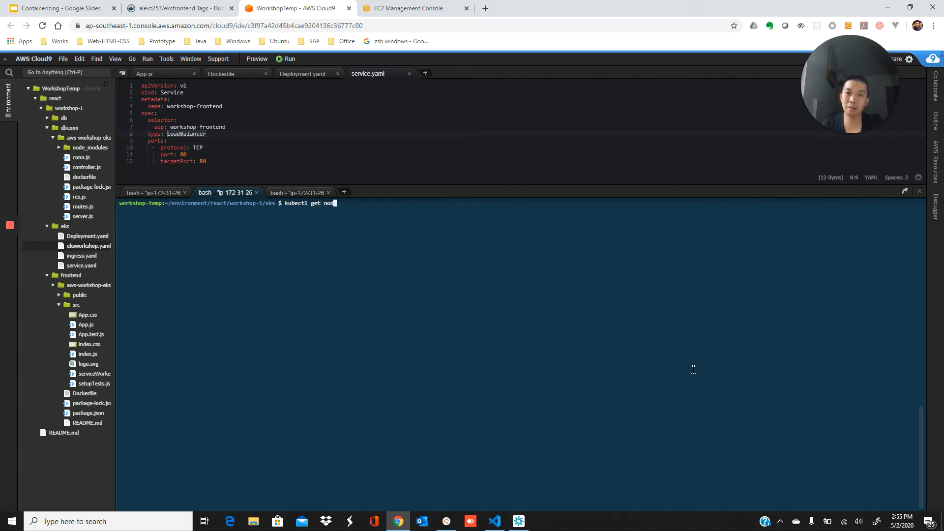
text(es)
key(Return)
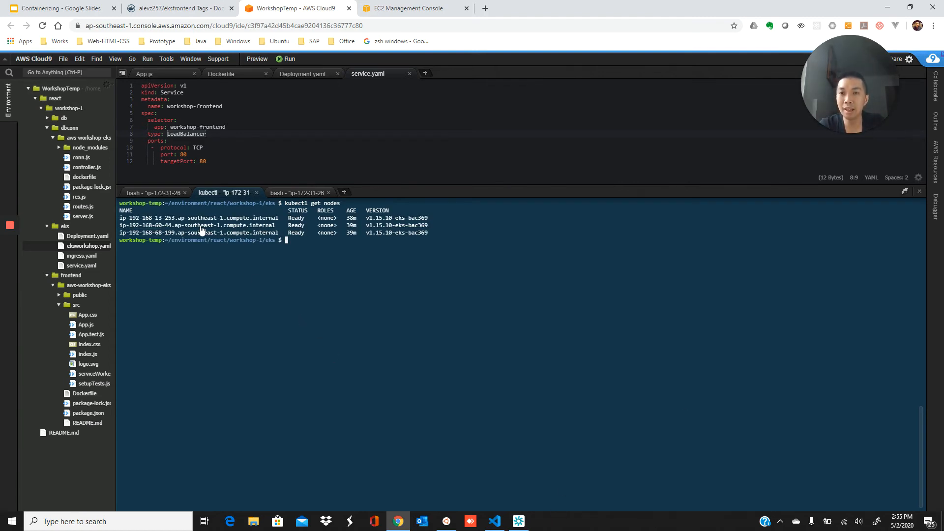
Check the three running t3.medium nodes in EC2's Running instances list, then return to Cloud9
click(418, 8)
click(200, 169)
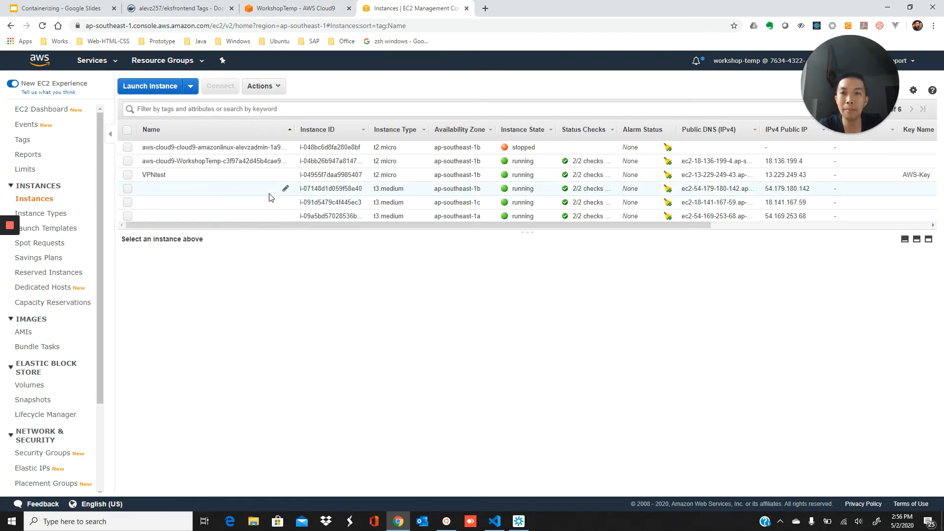
scroll(269, 194, down, 2)
scroll(243, 182, up, 2)
scroll(269, 186, down, 2)
scroll(269, 190, down, 1)
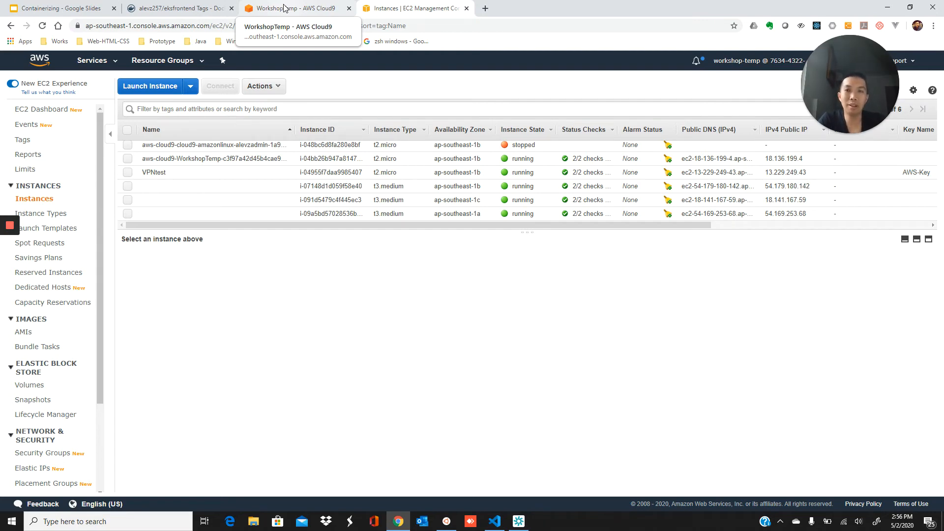
click(284, 8)
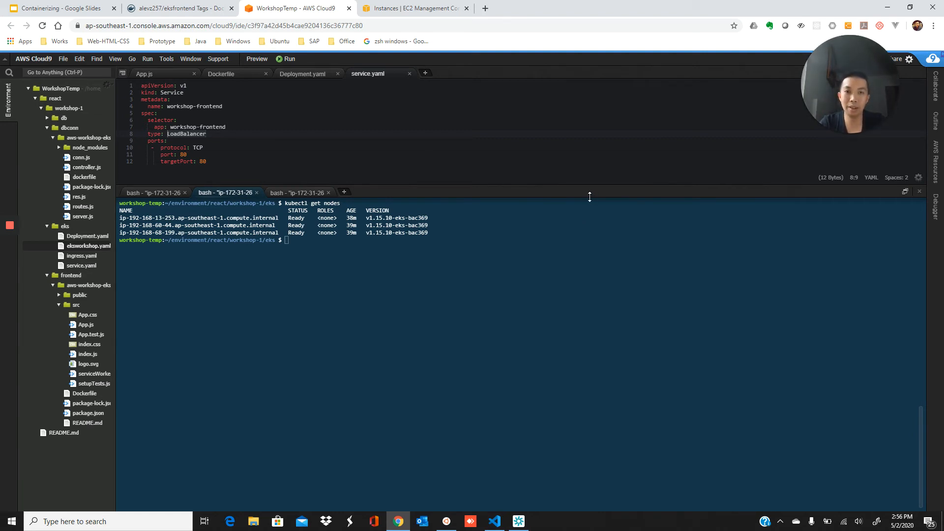
Review Deployment.yaml (replicas 1, eksfrontend image, containerPort 80), then bring up service.yaml
drag(590, 191, 598, 339)
click(303, 73)
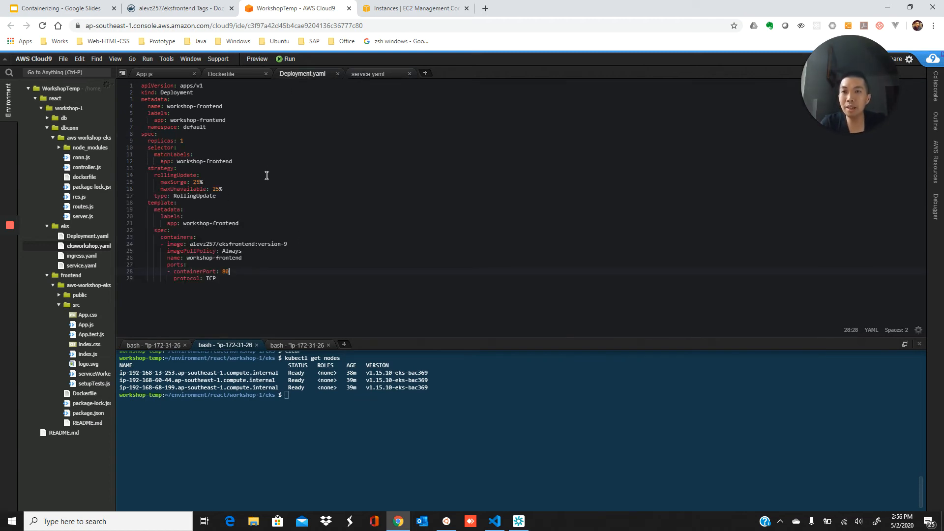
click(190, 140)
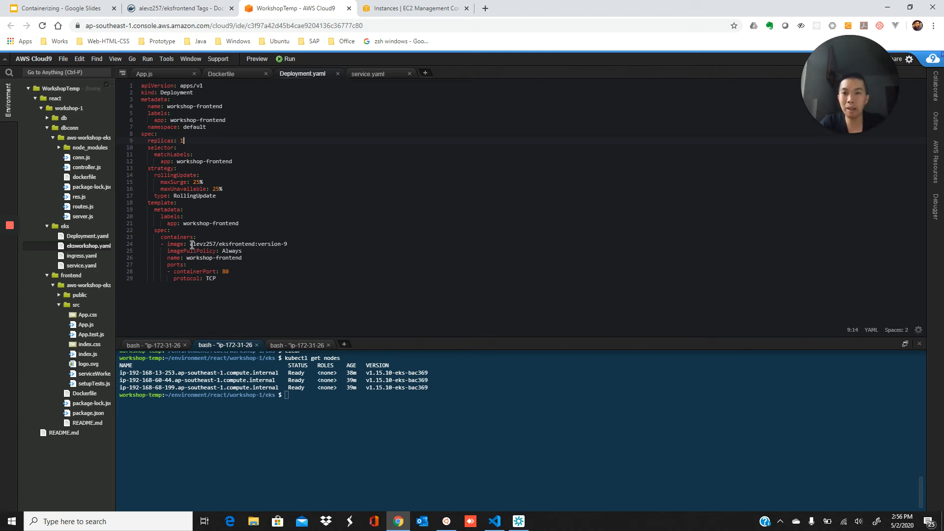
drag(190, 244, 290, 246)
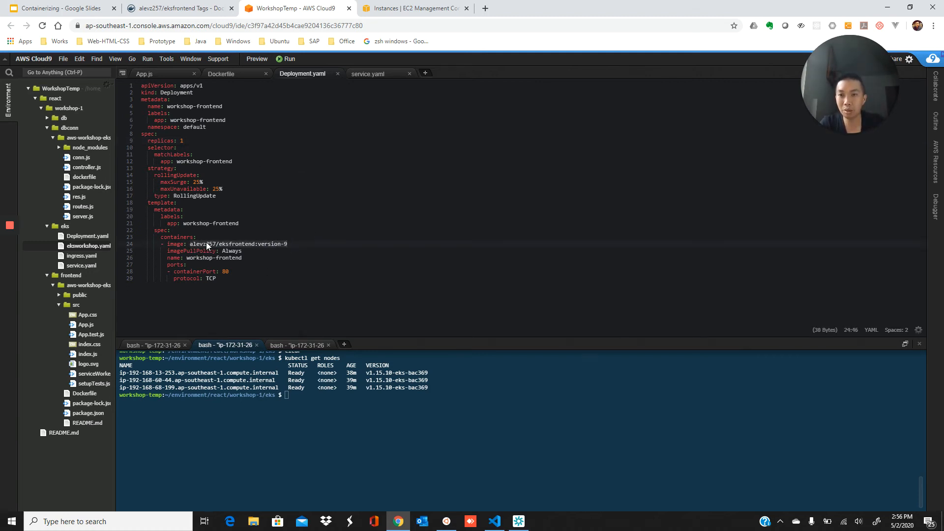
click(248, 272)
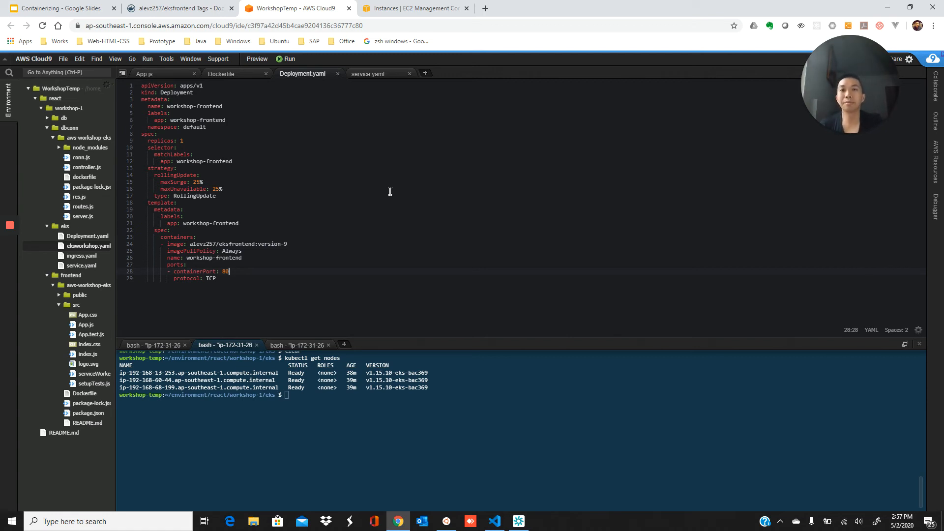
click(374, 73)
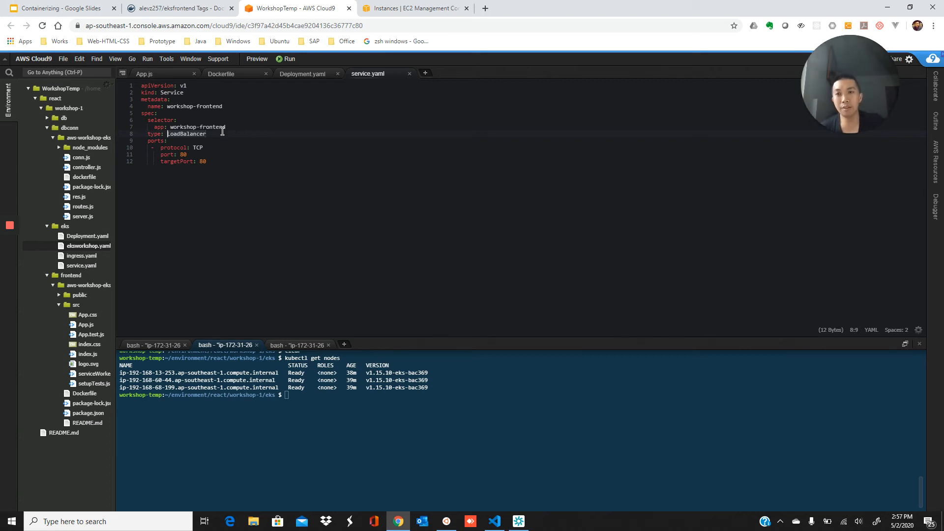
double_click(190, 130)
double_click(196, 136)
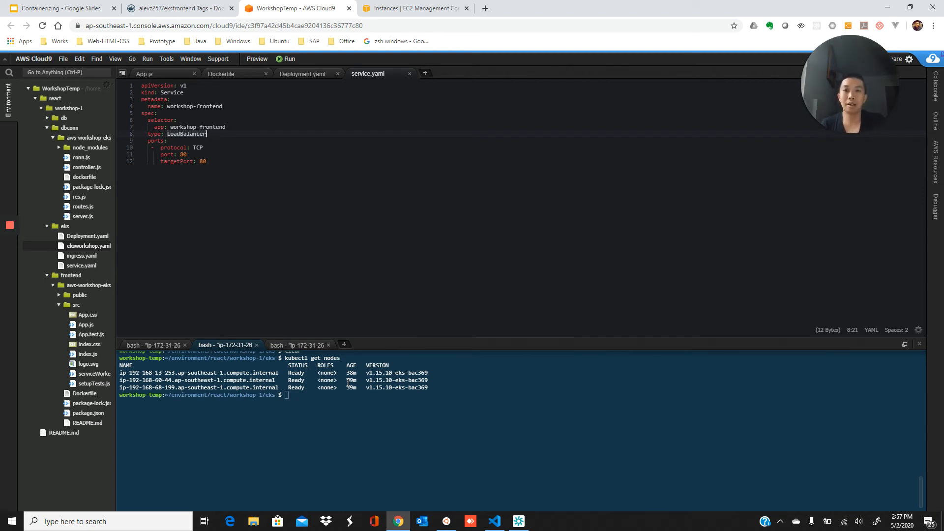
click(348, 402)
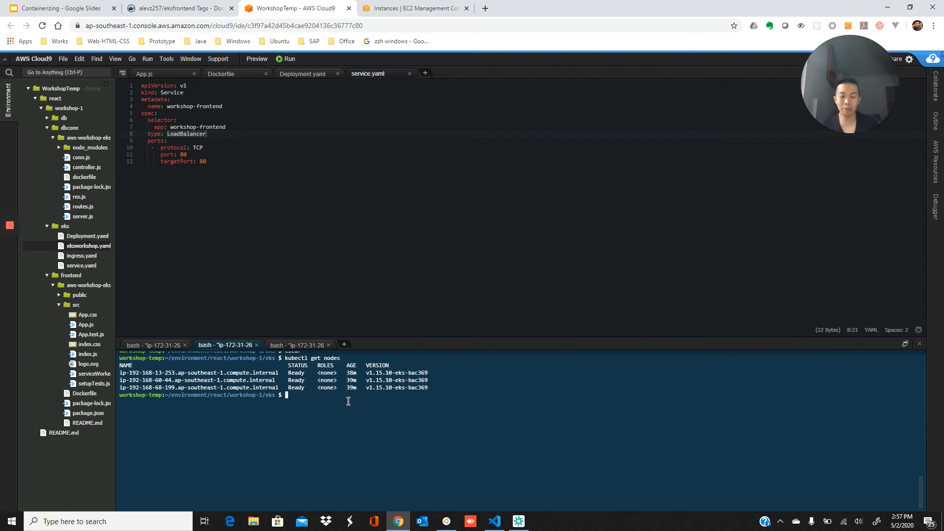
Apply Deployment.yaml and service.yaml with kubectl, then confirm the workshop-frontend pod is Running 1/1
text(kubectl apply -f )
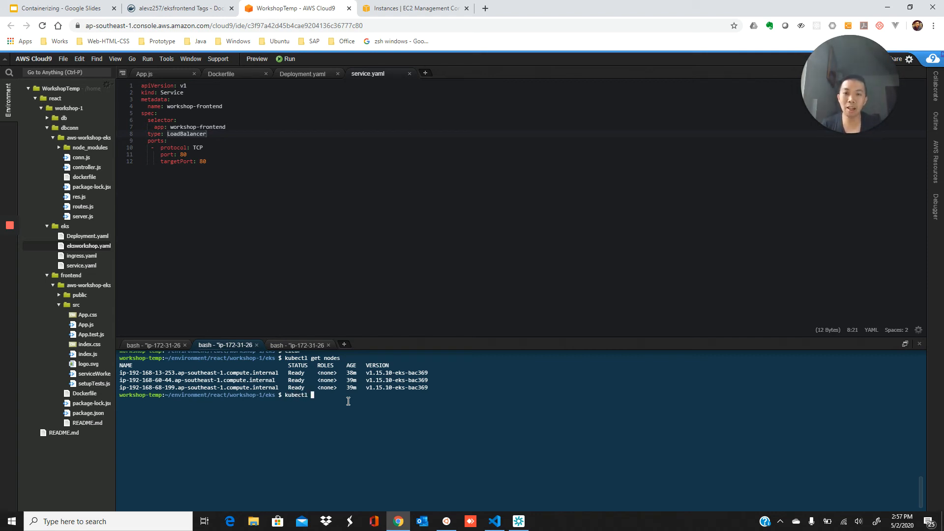
text(D)
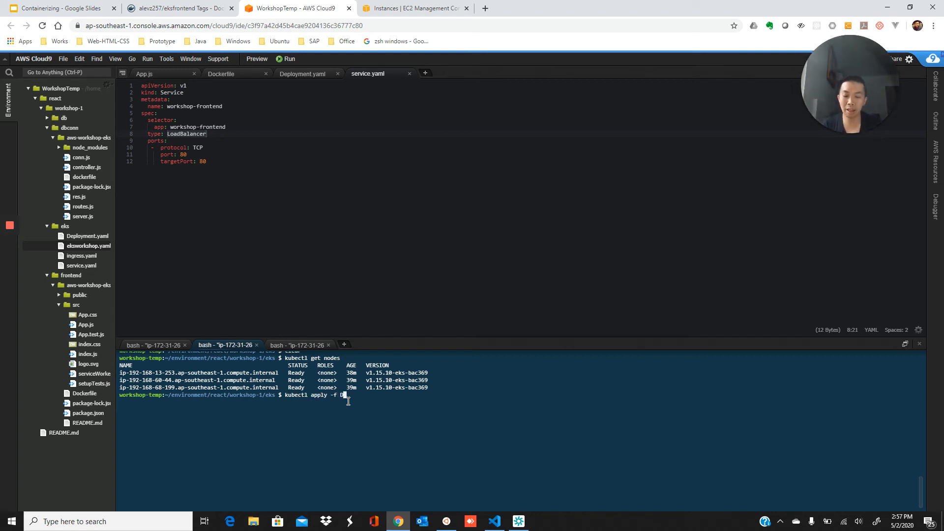
key(Tab)
key(Return)
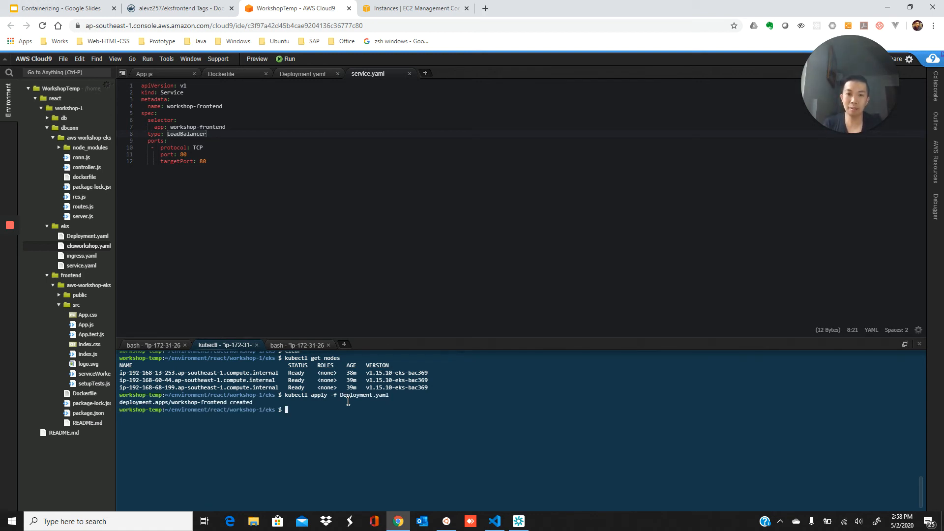
text(k)
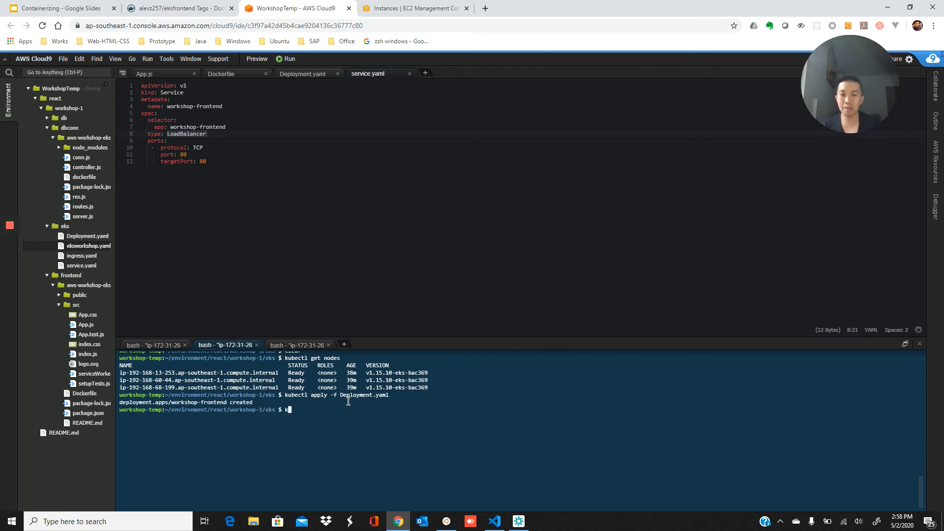
text(ubectl app)
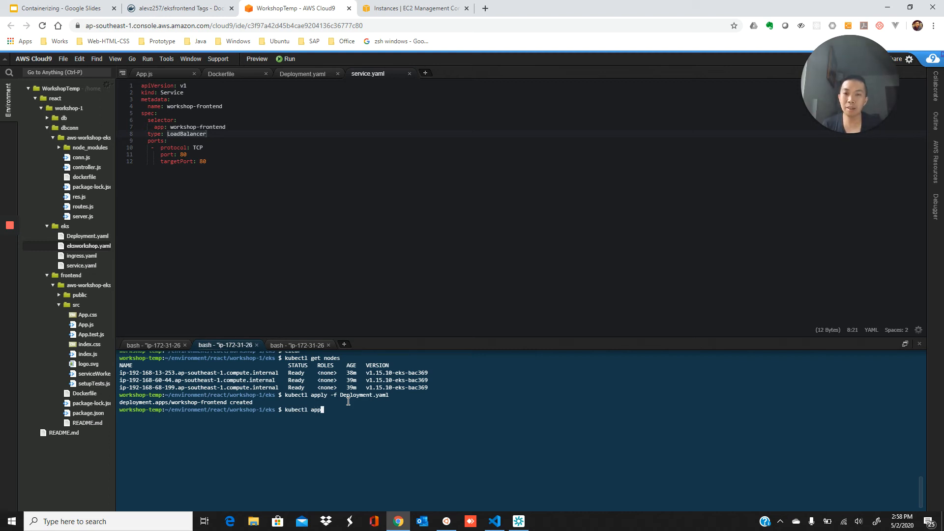
text(ly -f service.yaml)
key(Return)
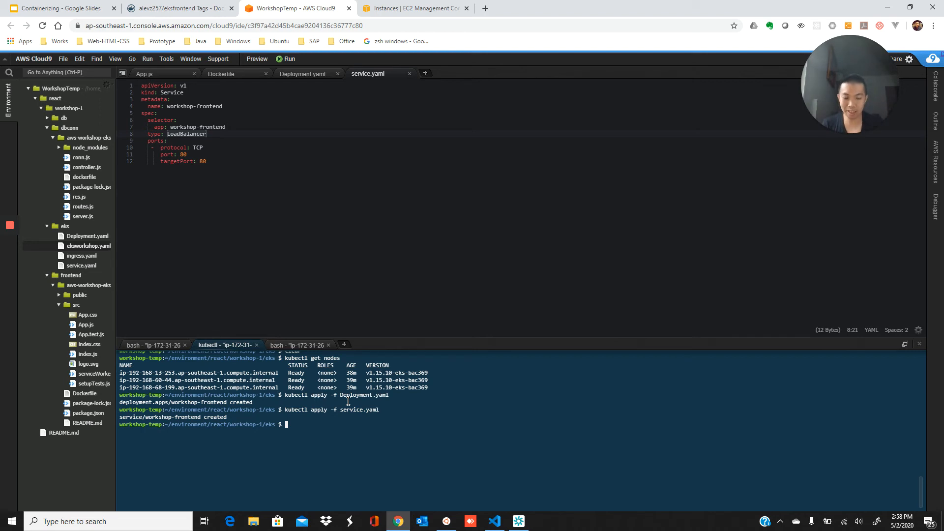
text(kubectl )
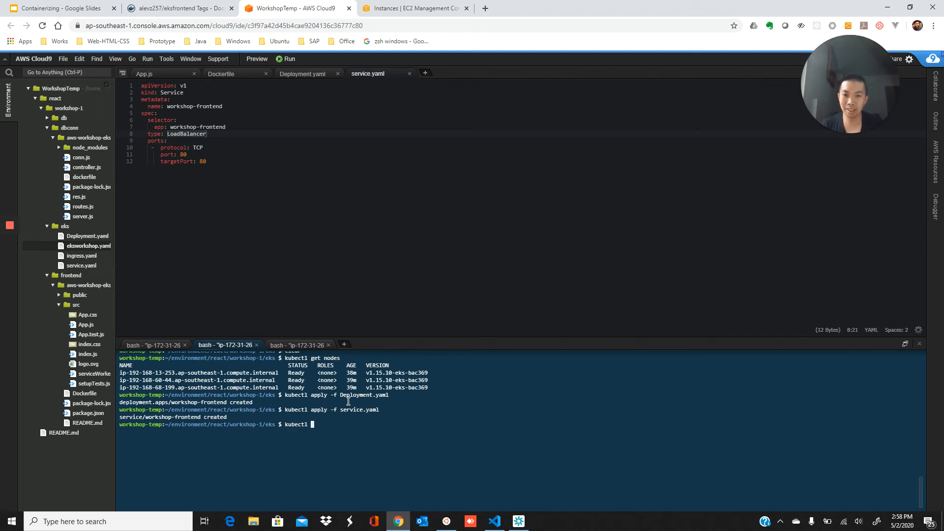
text(get pod)
key(Return)
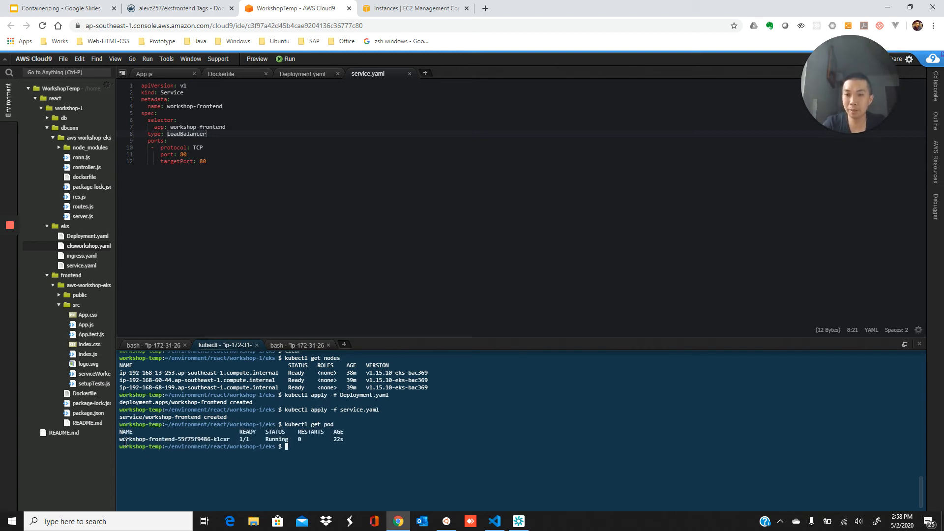
With the Deployment.yaml tab showing, run kubectl get service to list the cluster's services
click(290, 75)
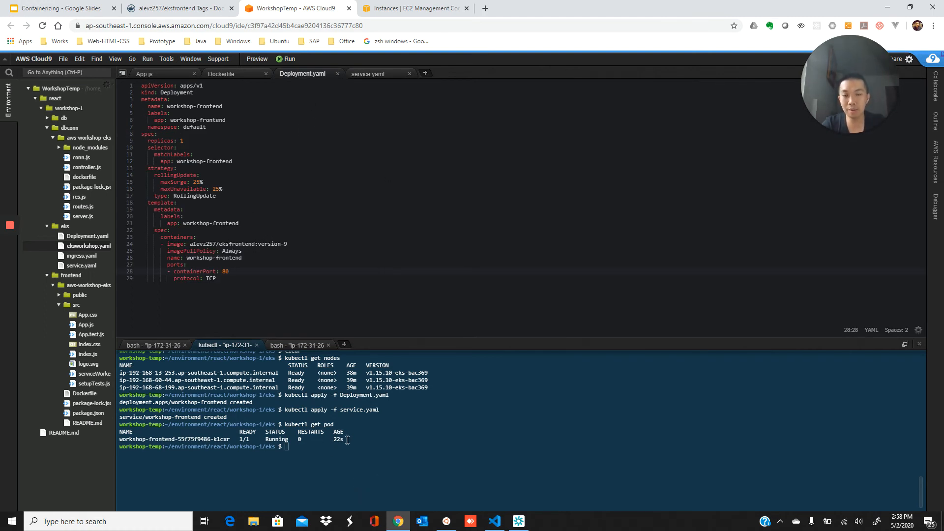
click(373, 445)
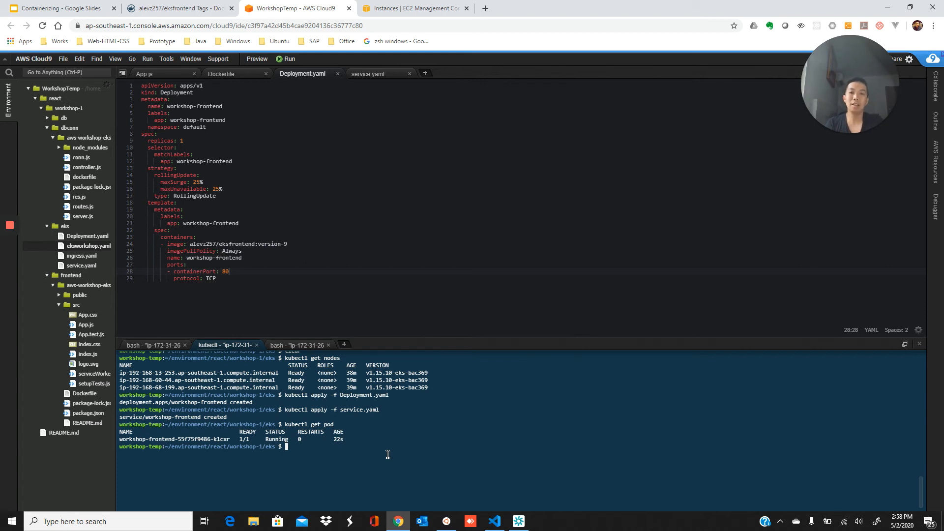
text(kubectl ge)
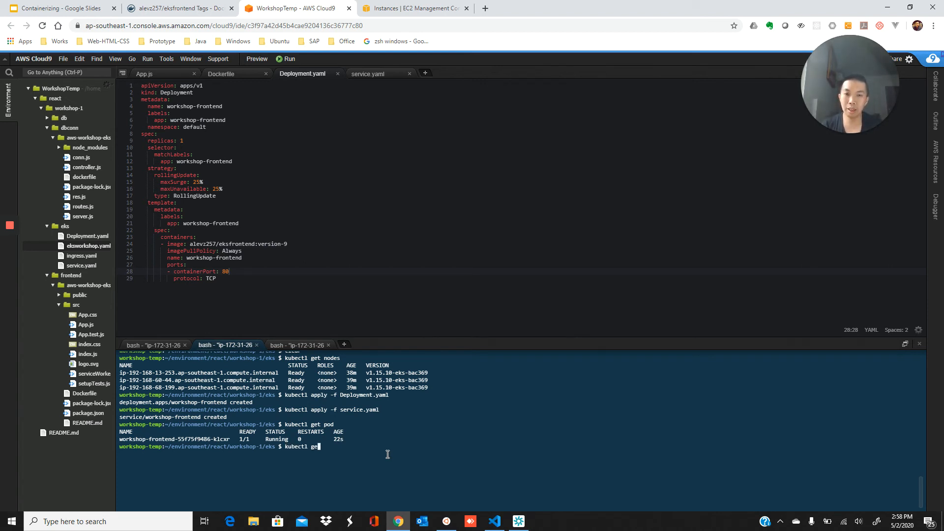
text(t service)
key(Return)
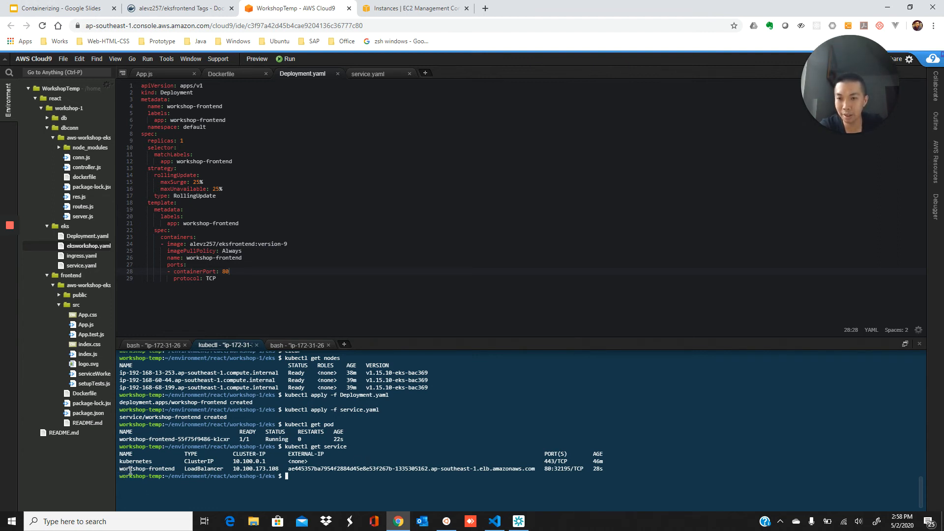
Copy the workshop-frontend load balancer's external ELB hostname from the service listing
drag(119, 470, 198, 469)
click(197, 470)
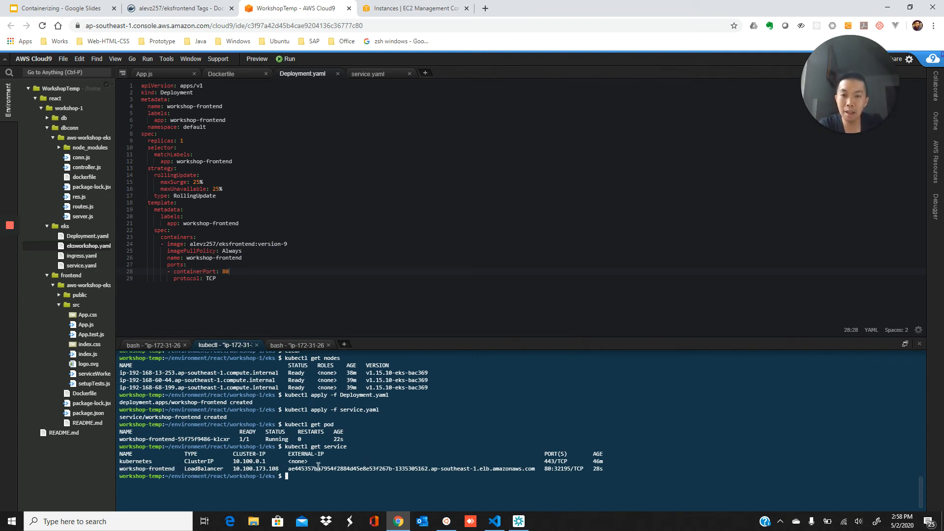
drag(290, 469, 525, 472)
right_click(525, 469)
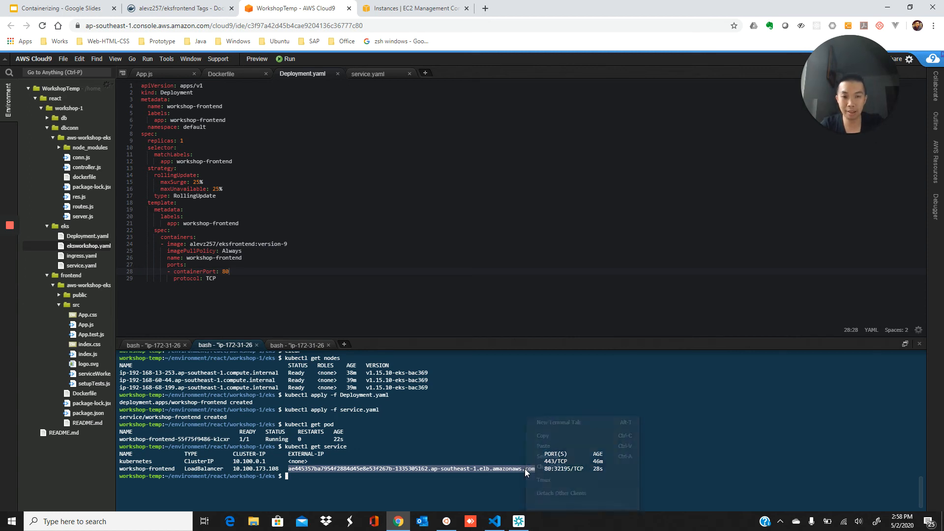
click(545, 438)
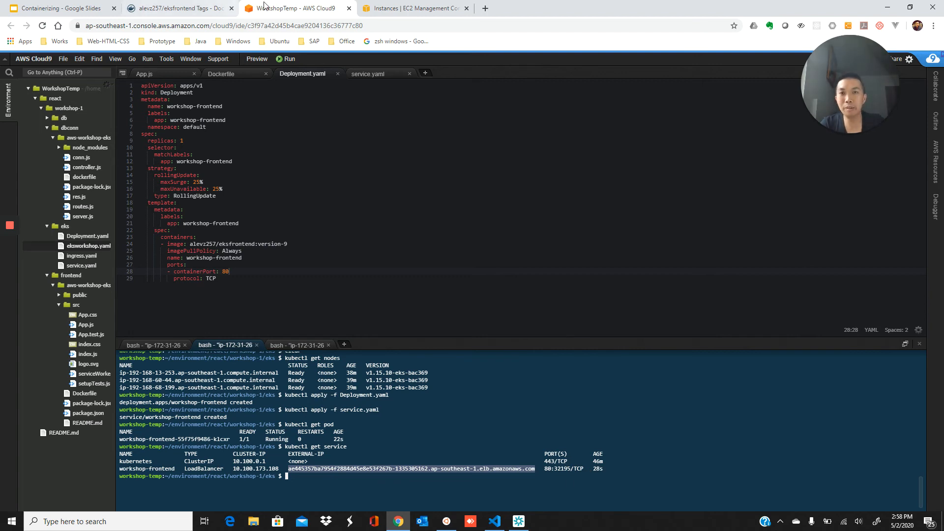
Check the new classic load balancer in EC2 Load Balancers (port 80 to 32195), then return to Cloud9
click(406, 9)
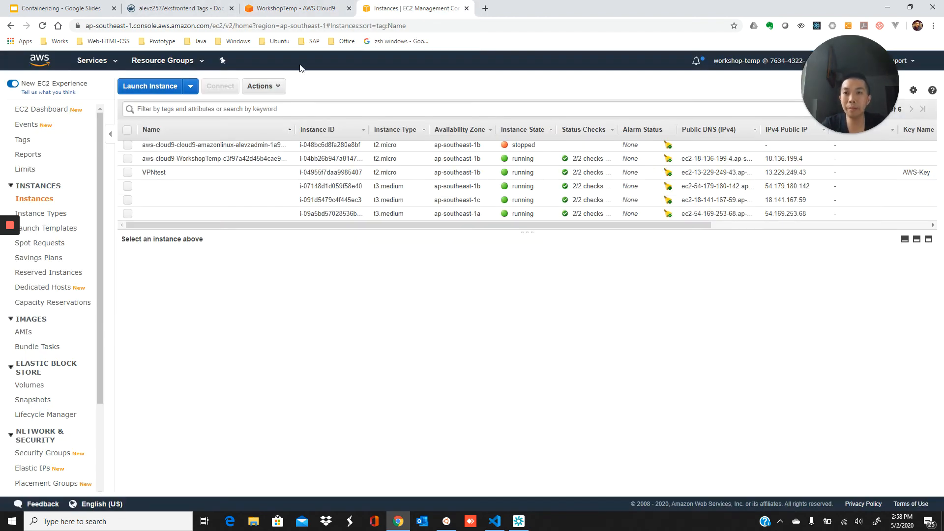
scroll(59, 328, down, 3)
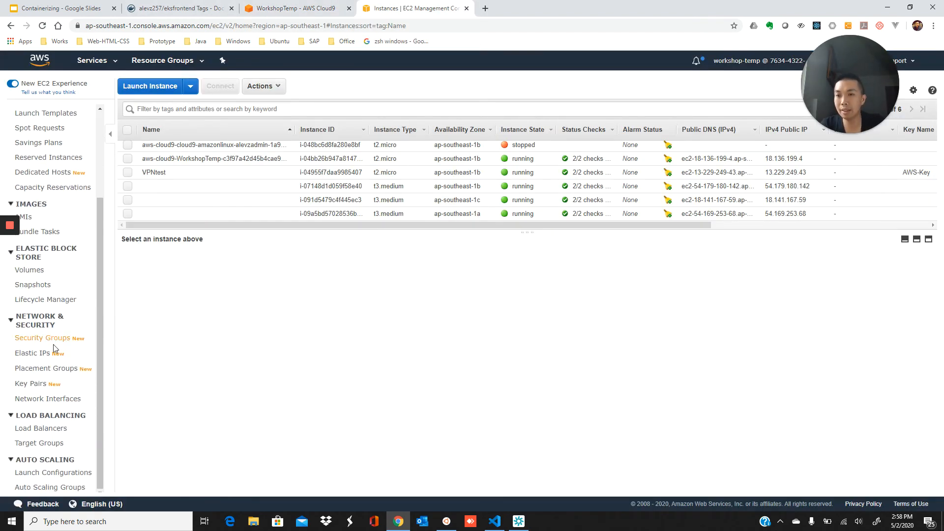
click(46, 428)
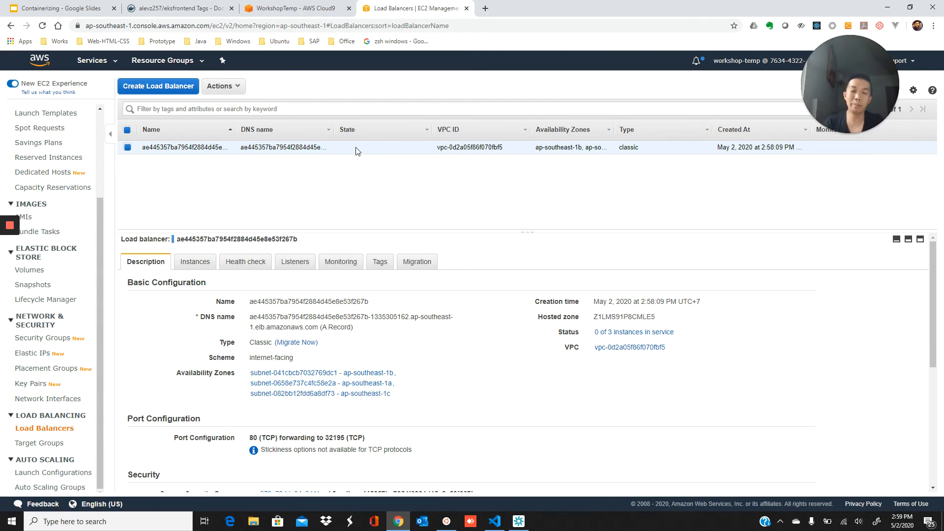
click(307, 10)
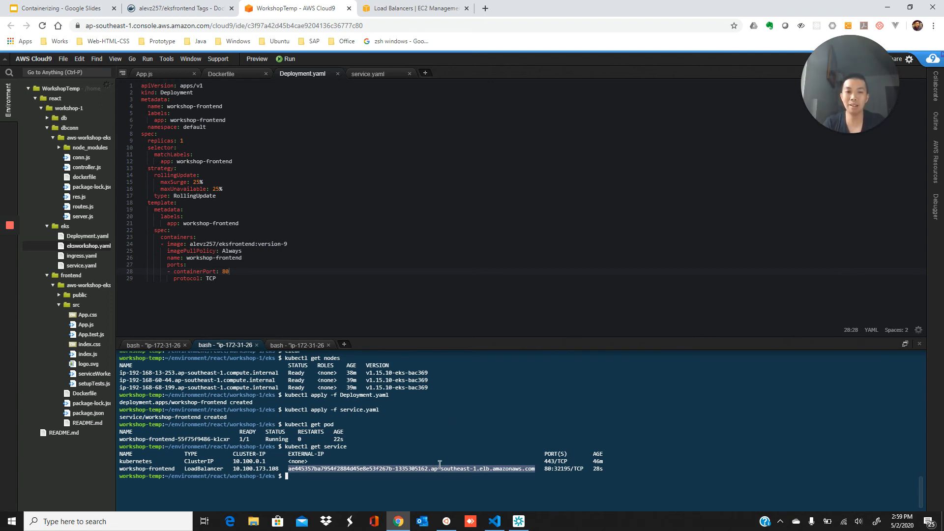
Copy the EXTERNAL-IP ELB hostname and load it in a new browser tab
click(437, 486)
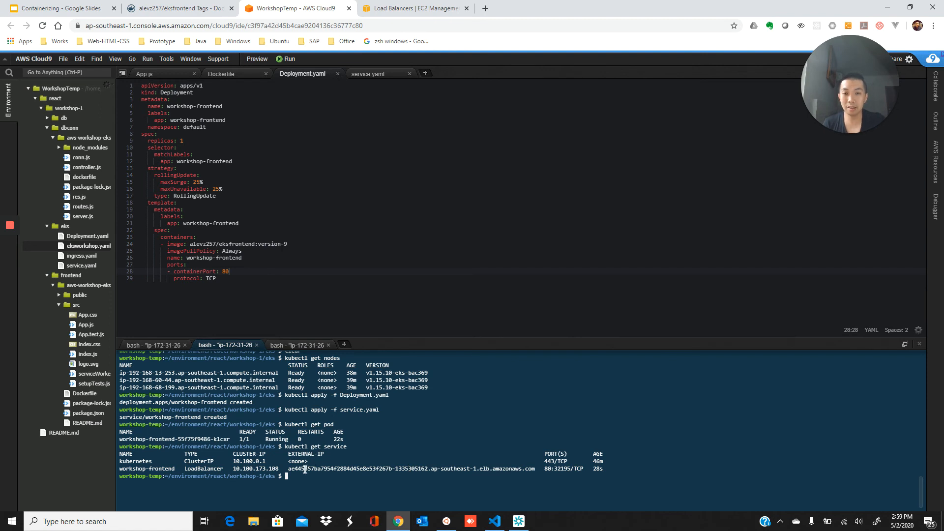
drag(289, 469, 534, 469)
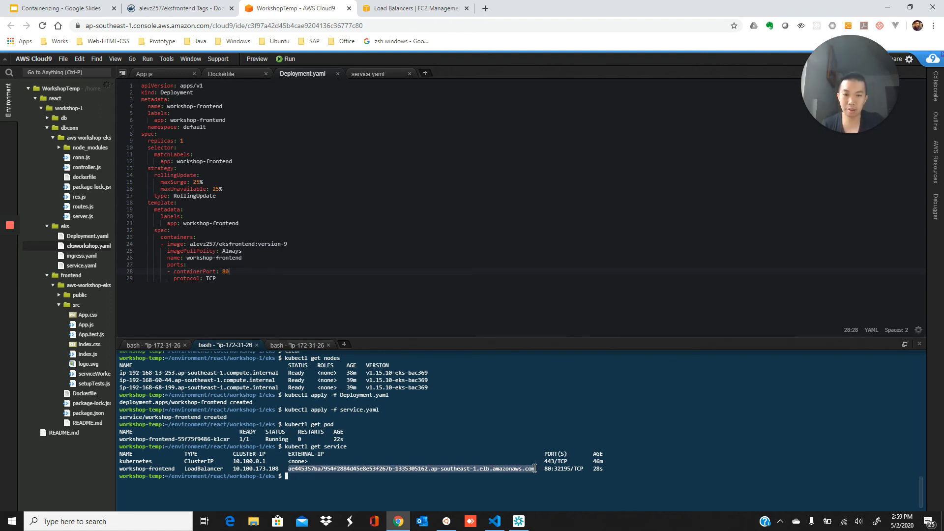
key(ctrl+c)
key(ctrl+t)
key(ctrl+v)
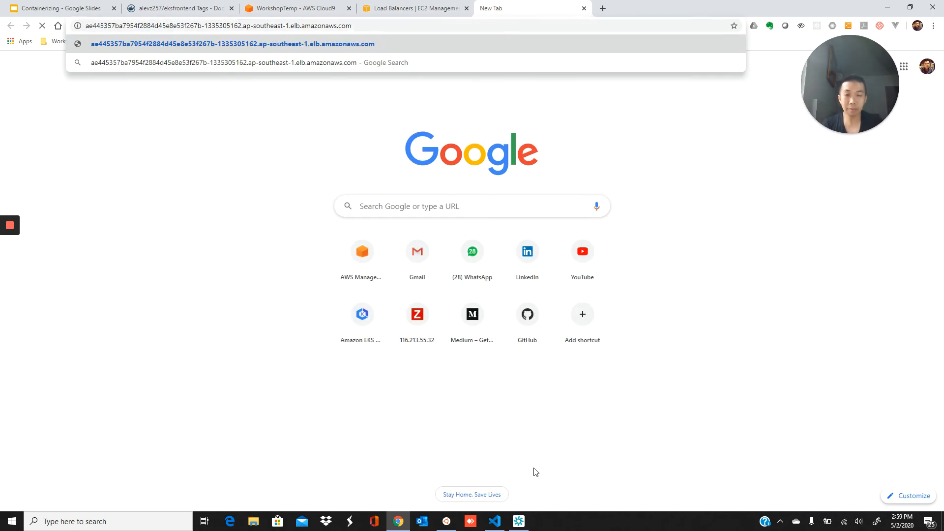
key(Return)
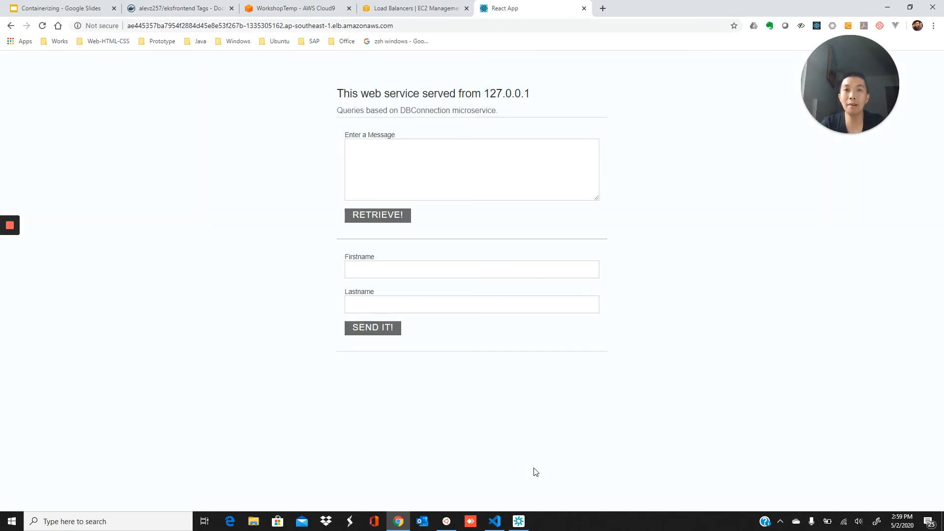